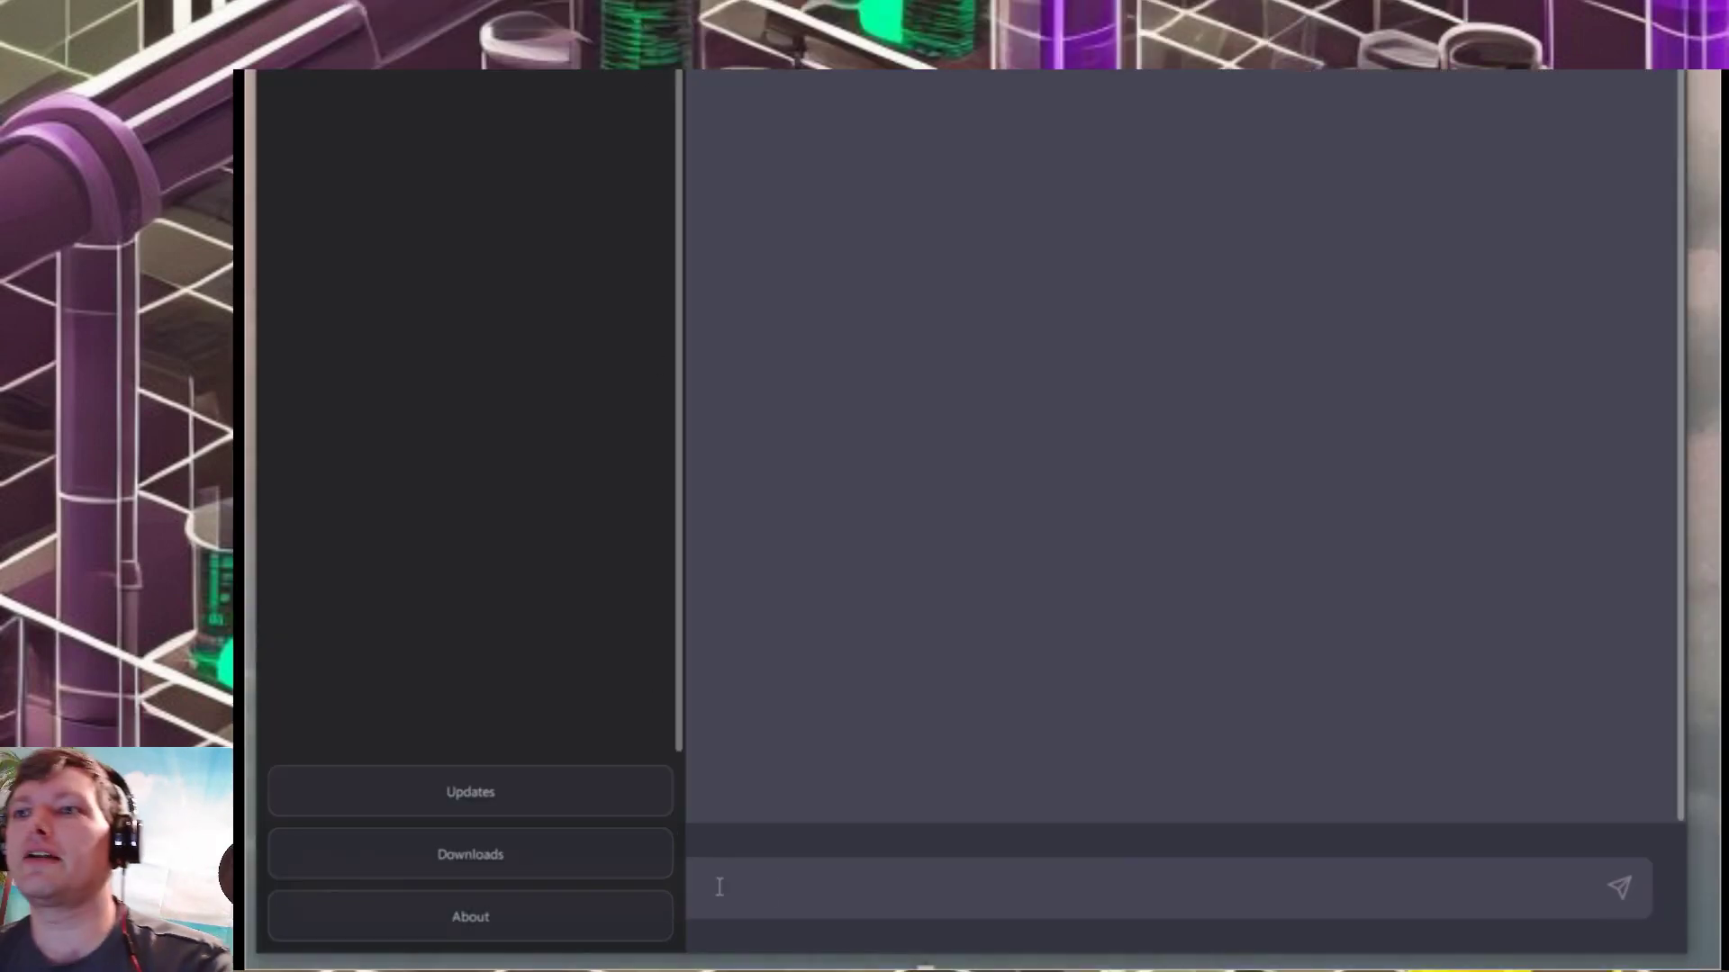
Ask the model what kinds of AI exist, which is most powerful, and how it's implemented and improved.
{"action": "left_click", "coordinate": [866, 897]}
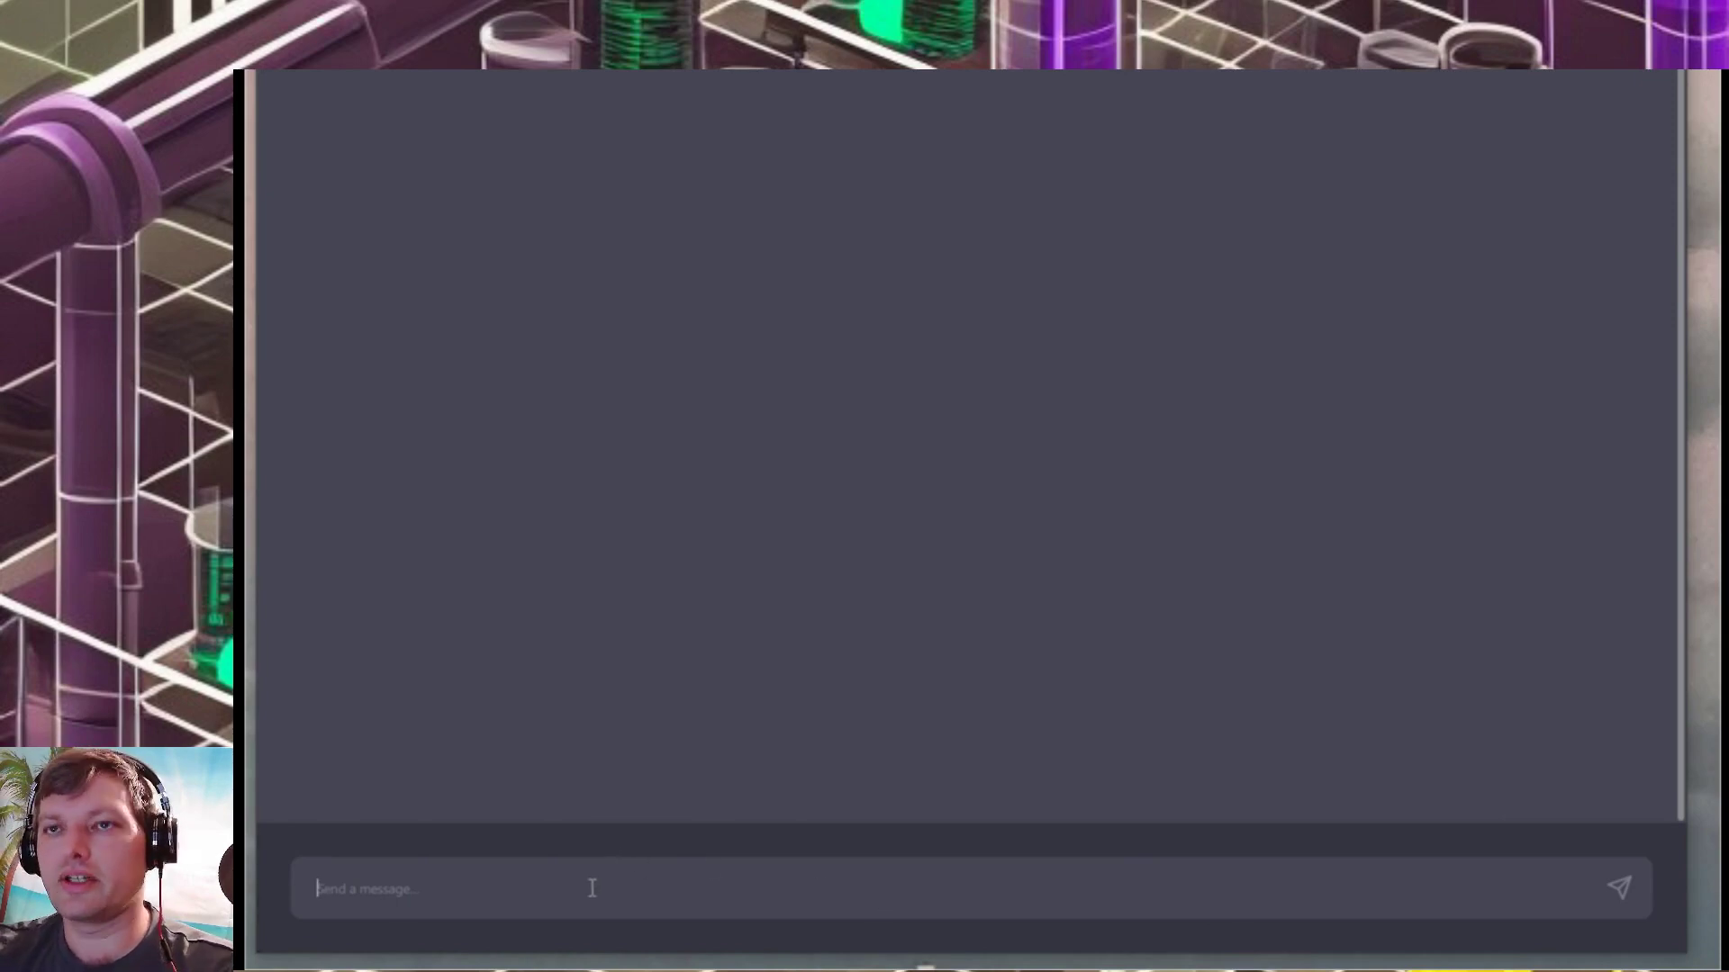
{"action": "type", "text": "Today there is much news about the emergence of Artificial Intelligence. What are the kinds of AI that are known today and which is considered to be most powerful? How does it work and what are the ways it is being pro"}
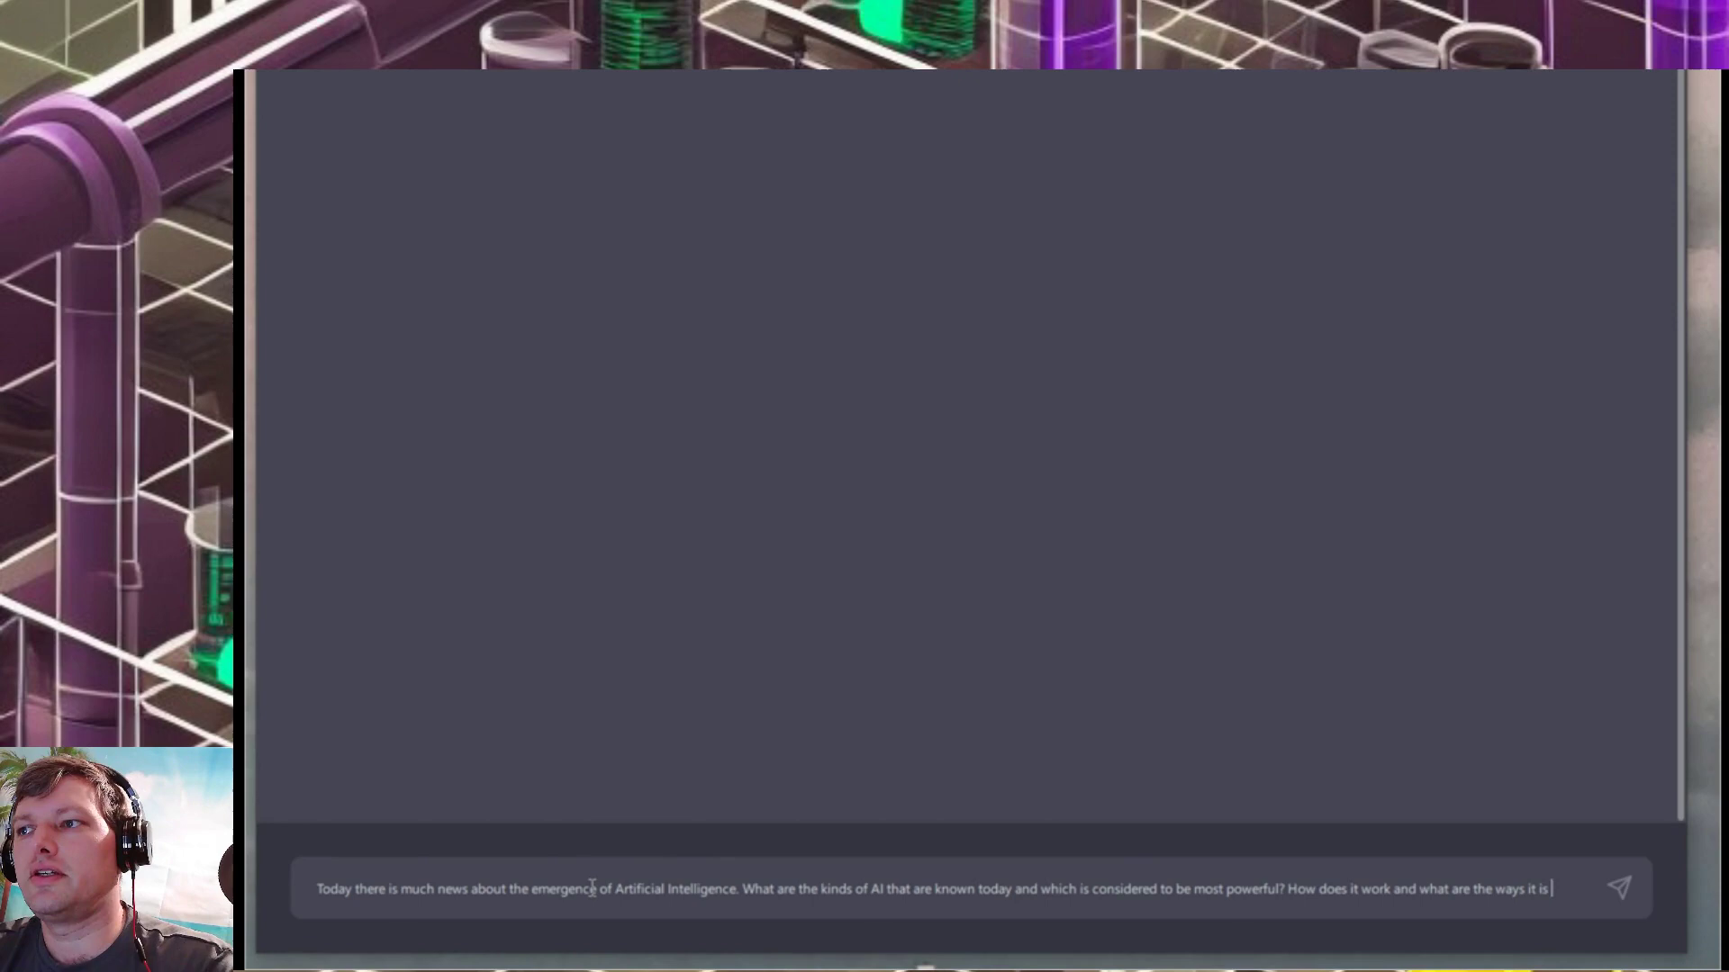
{"action": "key", "text": "BackSpace"}
{"action": "key", "text": "BackSpace"}
{"action": "key", "text": "BackSpace"}
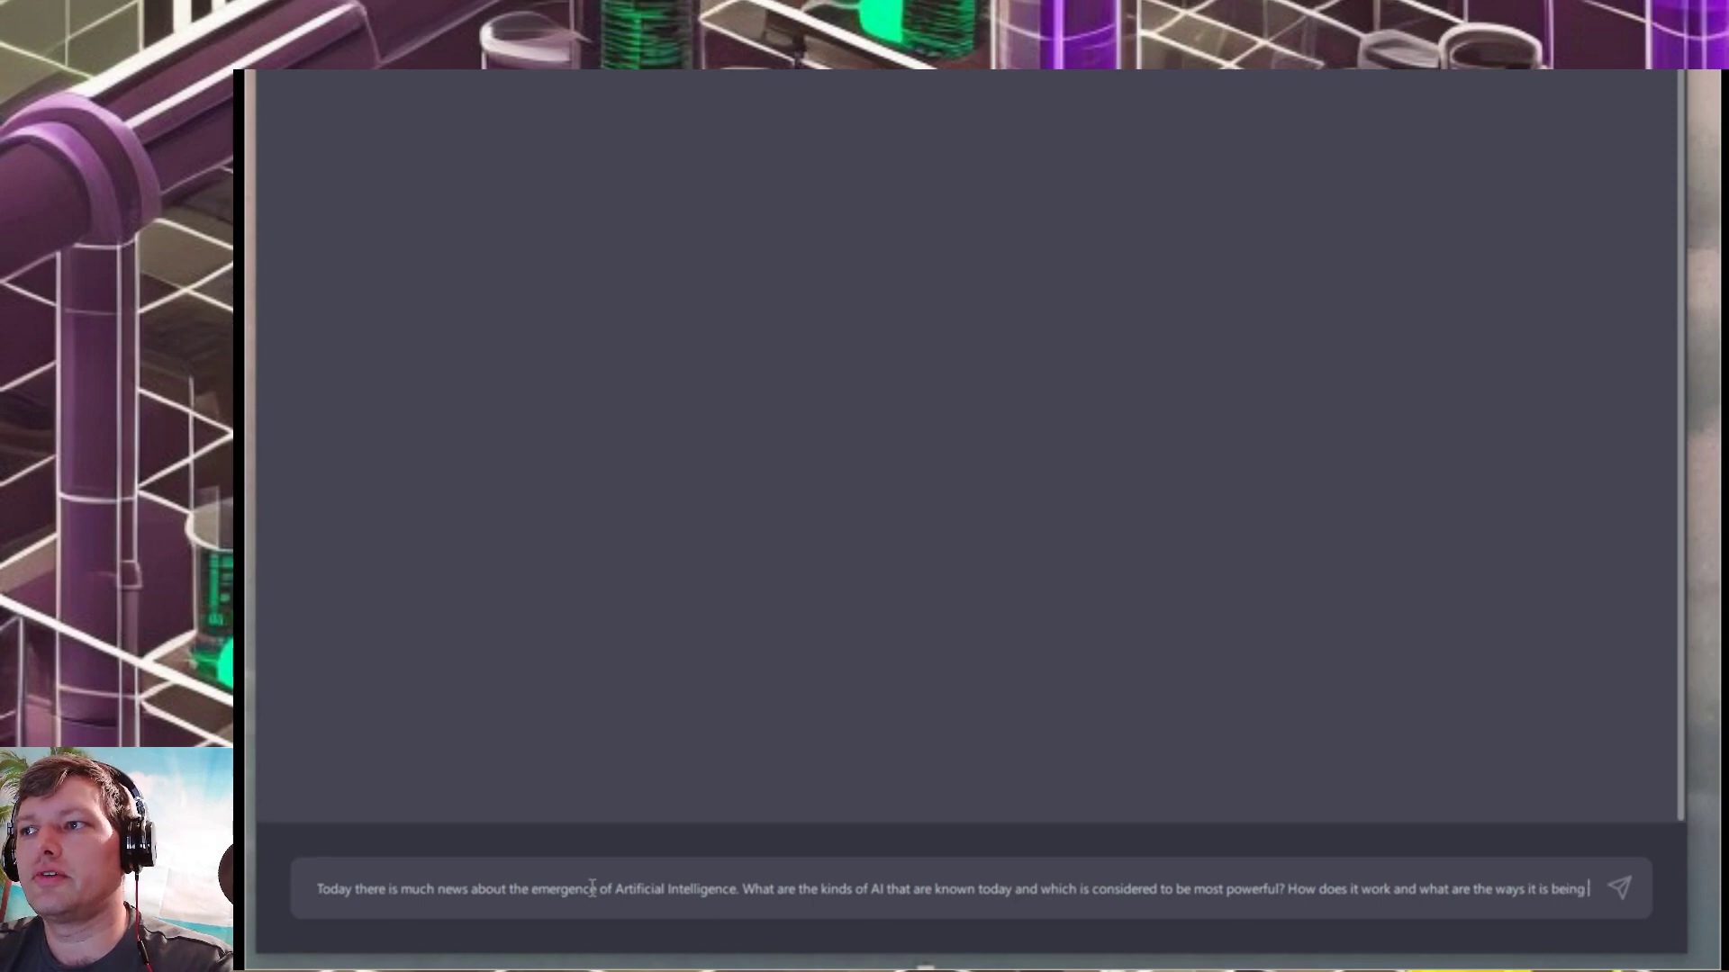
{"action": "type", "text": "imp"}
{"action": "type", "text": "lemented"}
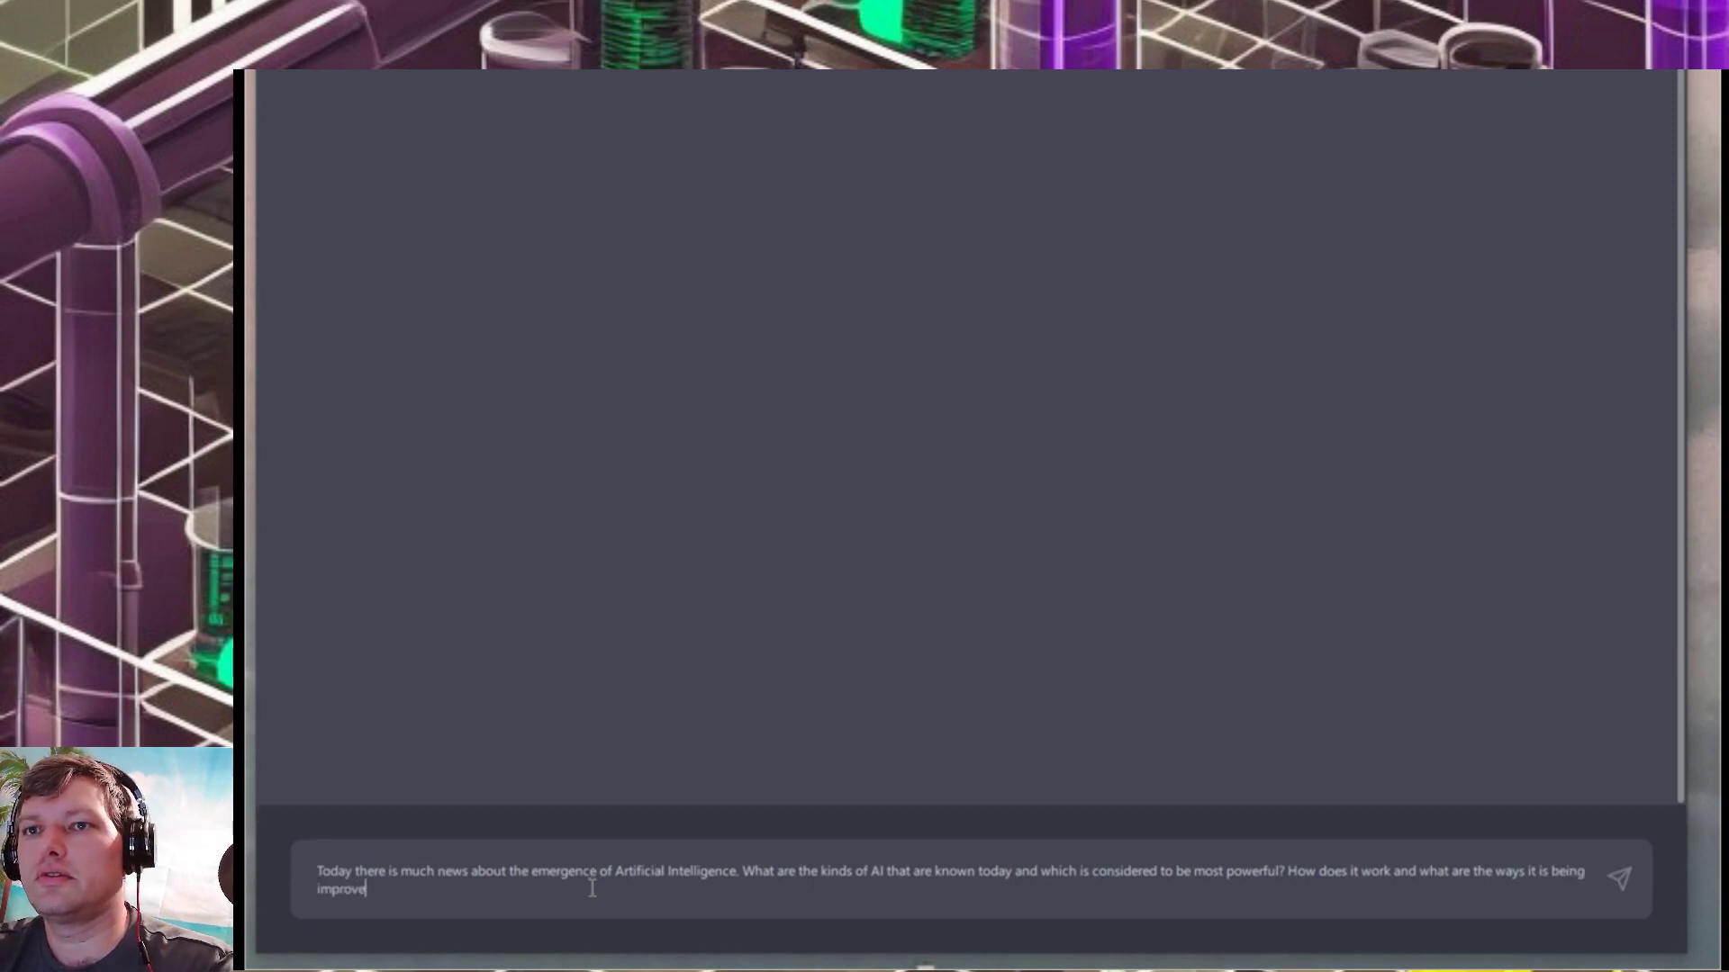
{"action": "key", "text": "Return"}
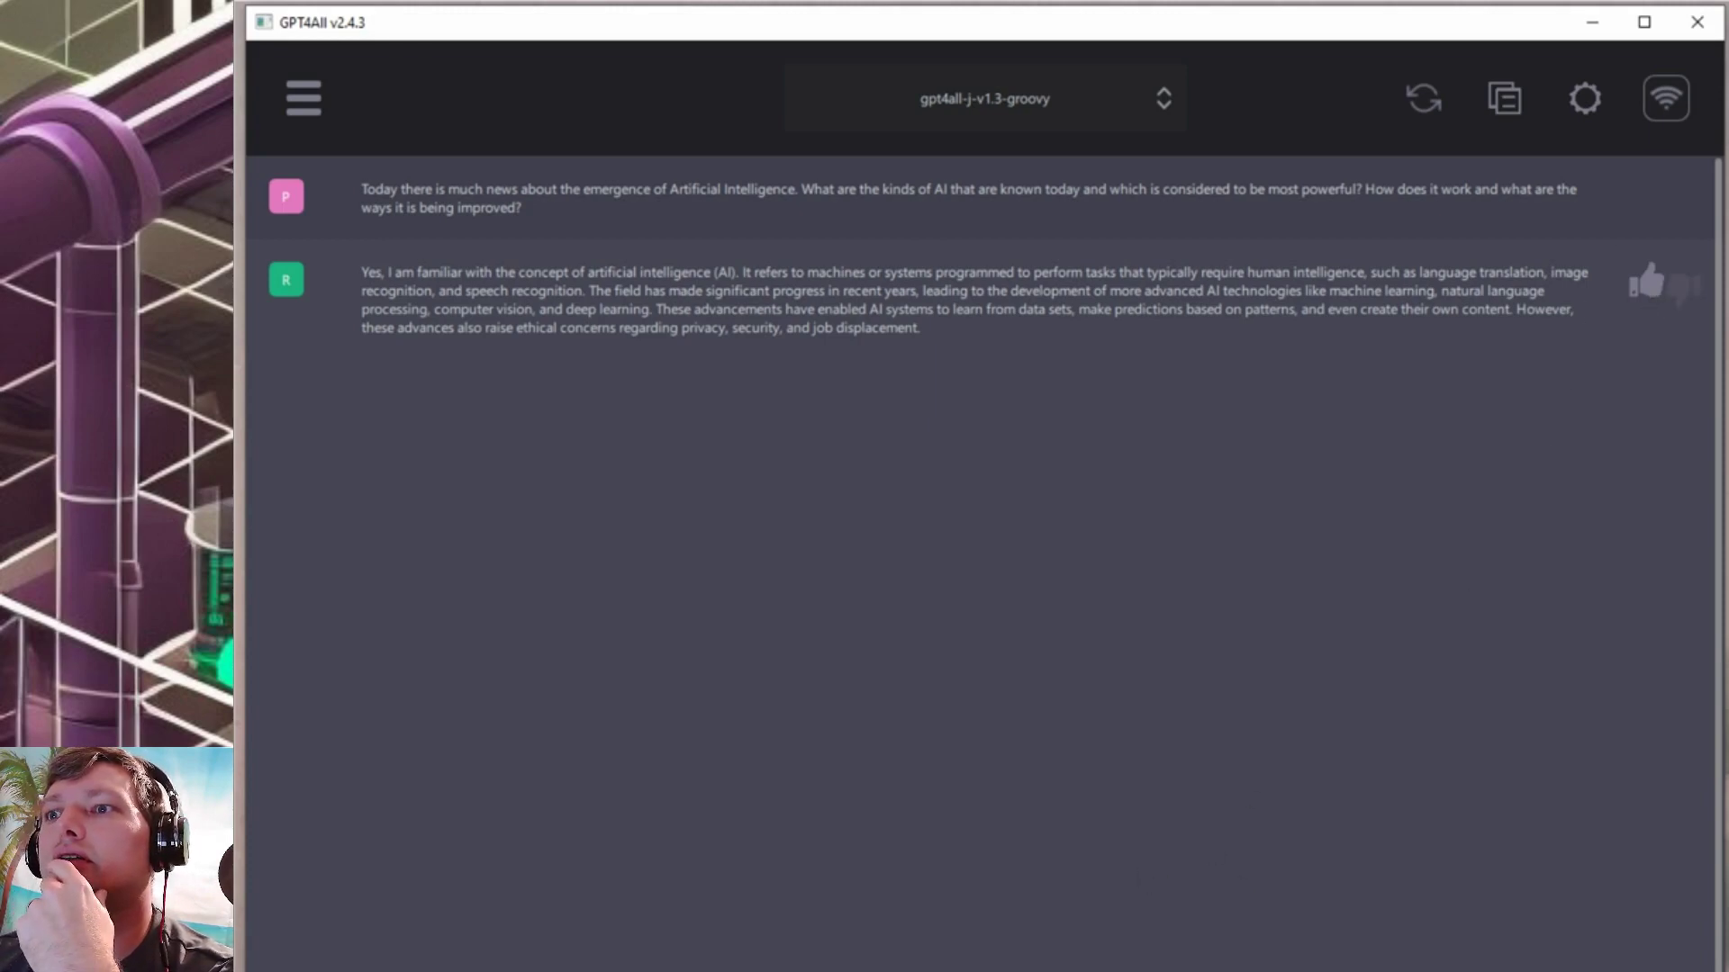
Send the follow-up 'If I am interested in learning about generative AI, can you tell me more about how it works?'.
{"action": "type", "text": "If I am interesting"}
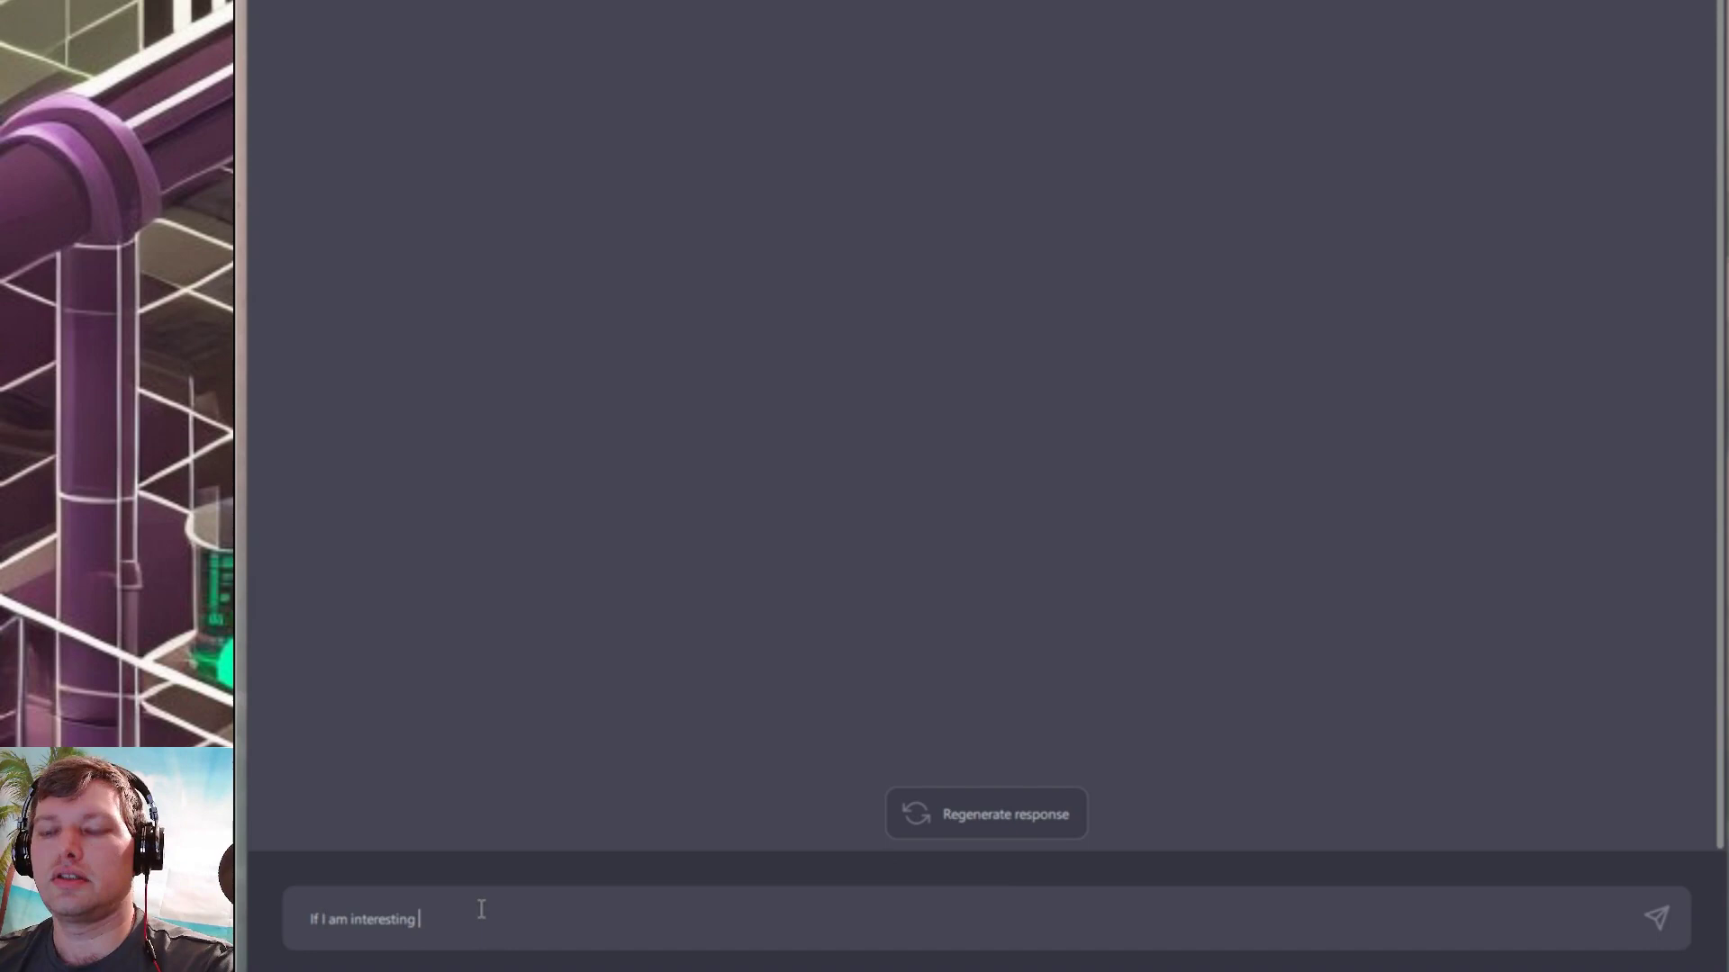
{"action": "key", "text": "BackSpace"}
{"action": "key", "text": "BackSpace"}
{"action": "key", "text": "BackSpace"}
{"action": "key", "text": "BackSpace"}
{"action": "type", "text": "ed in lear"}
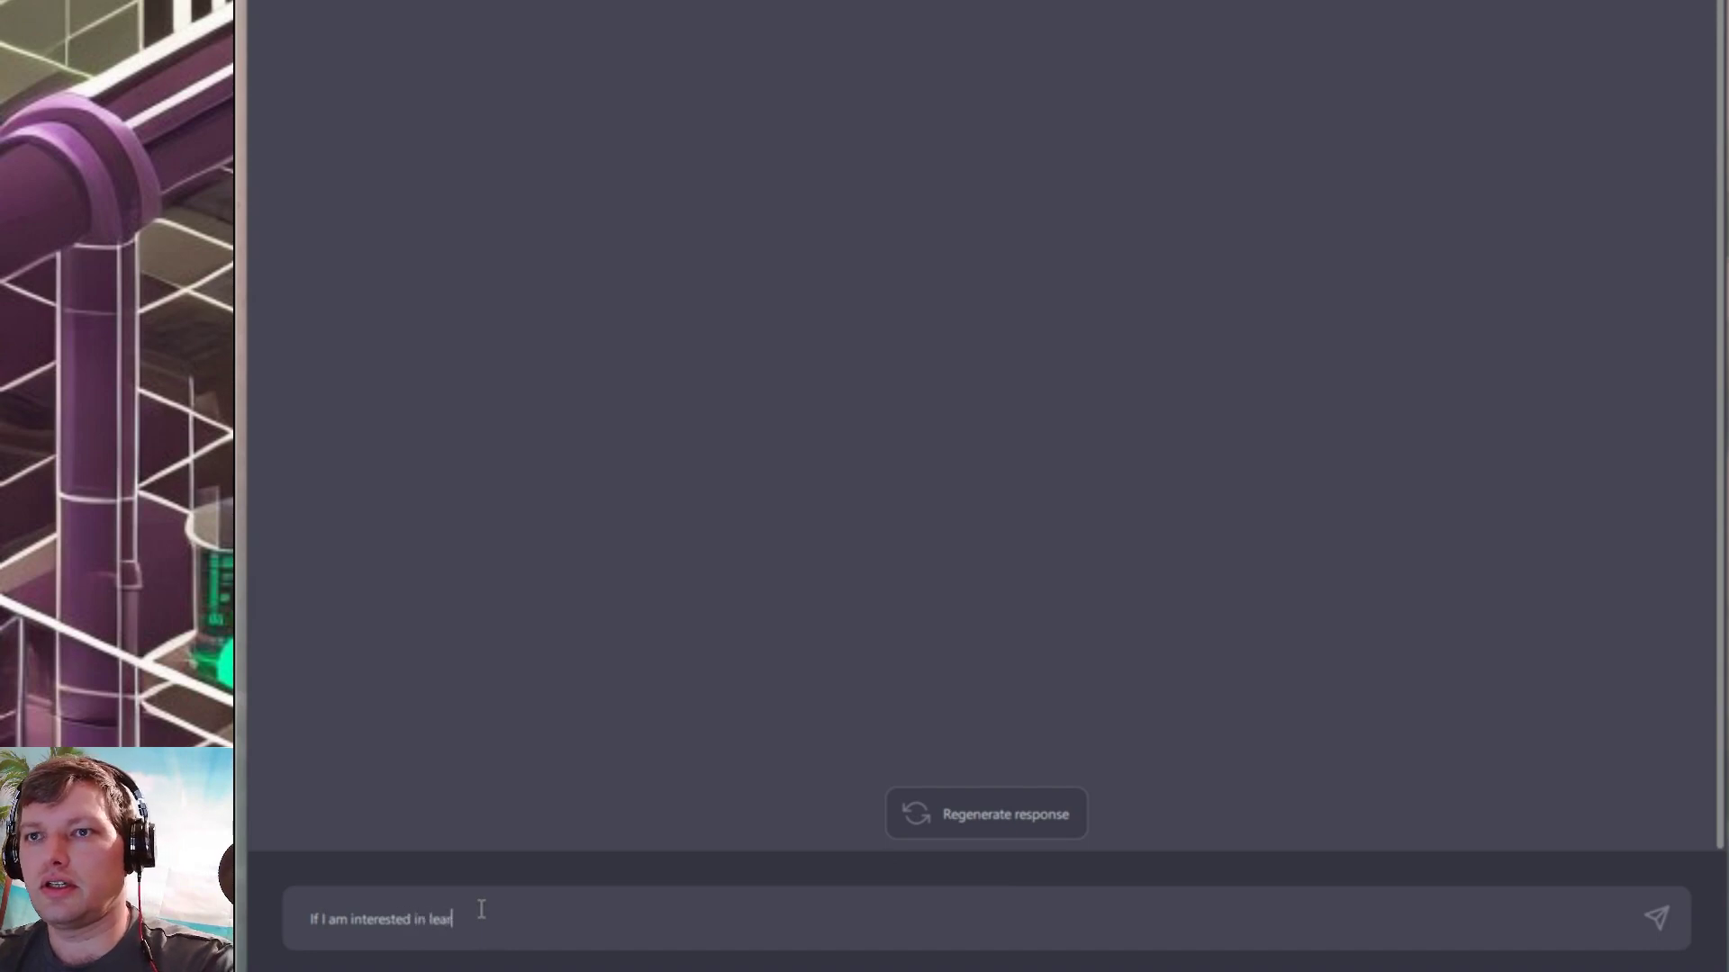
{"action": "type", "text": "ning about generative"}
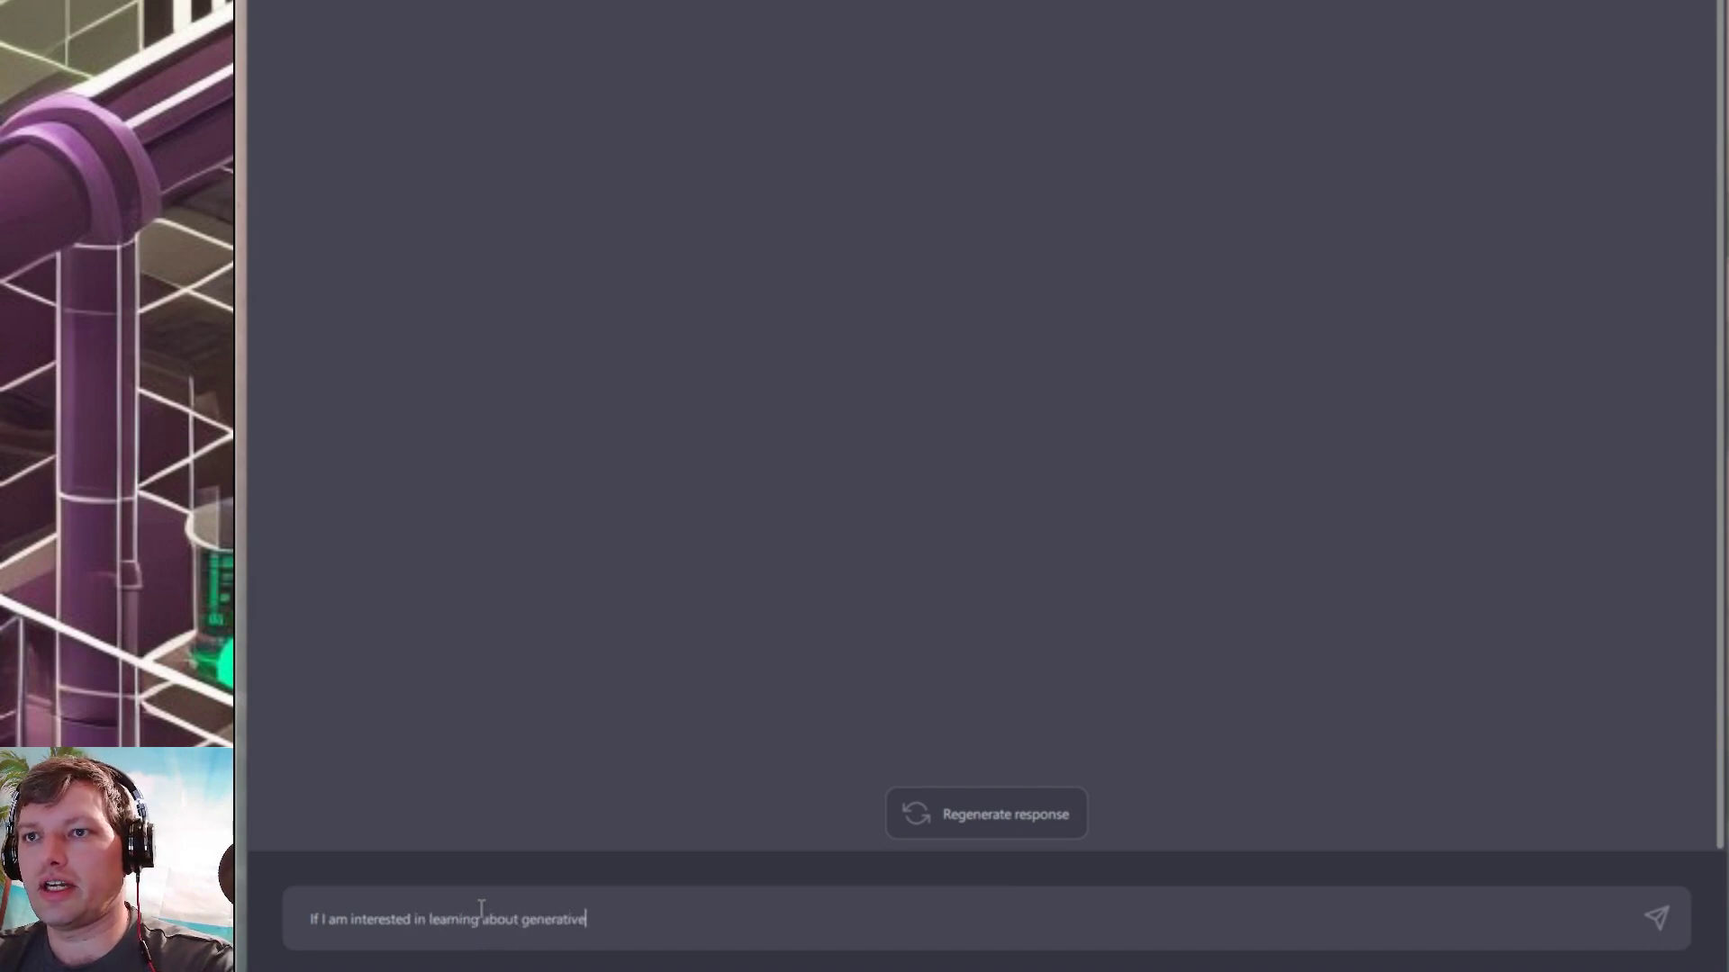
{"action": "type", "text": " AI, can you "}
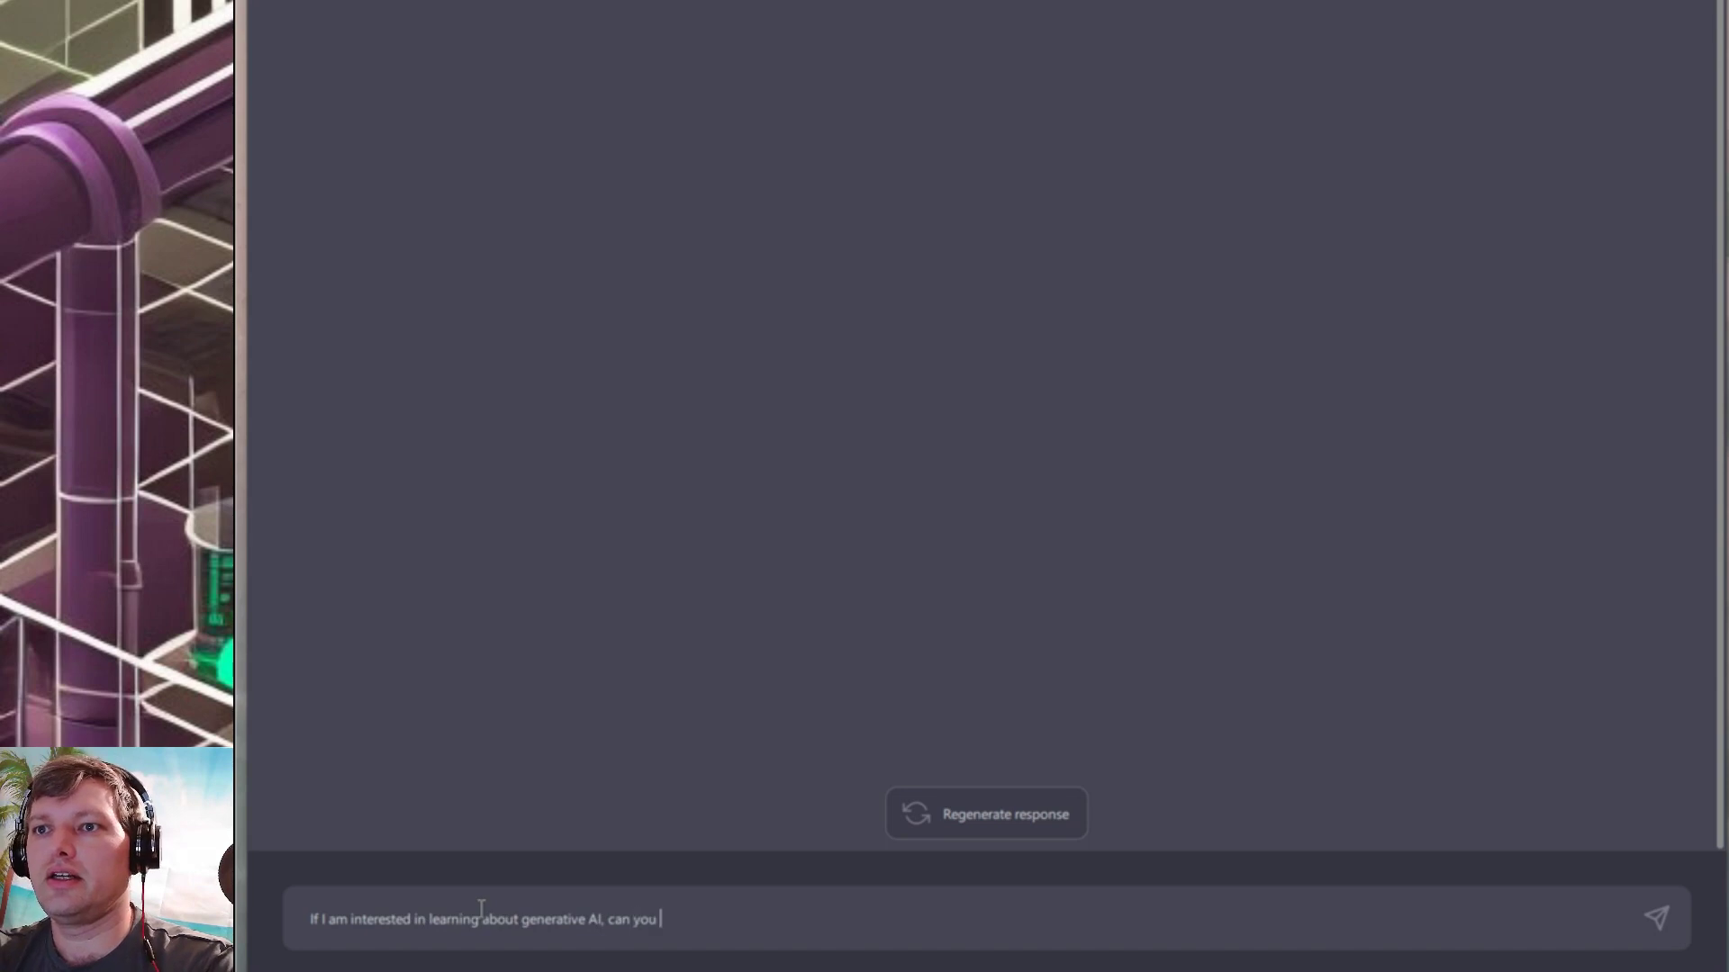
{"action": "type", "text": "tell mere abou"}
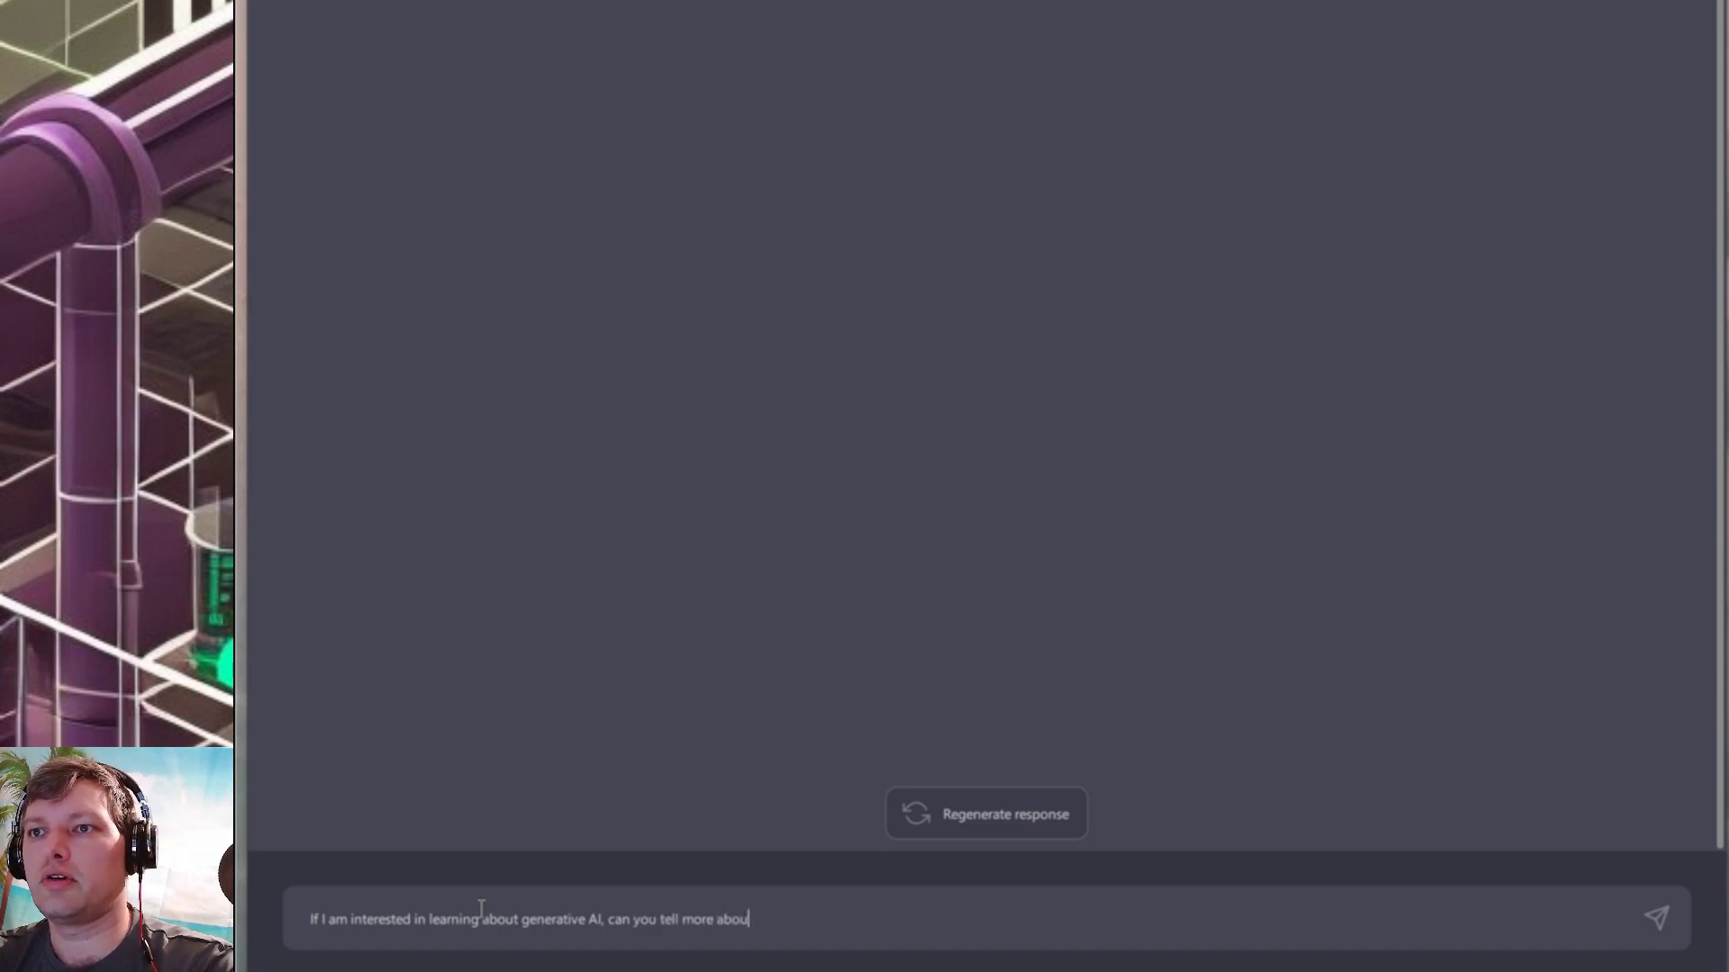
{"action": "type", "text": "t how it works?"}
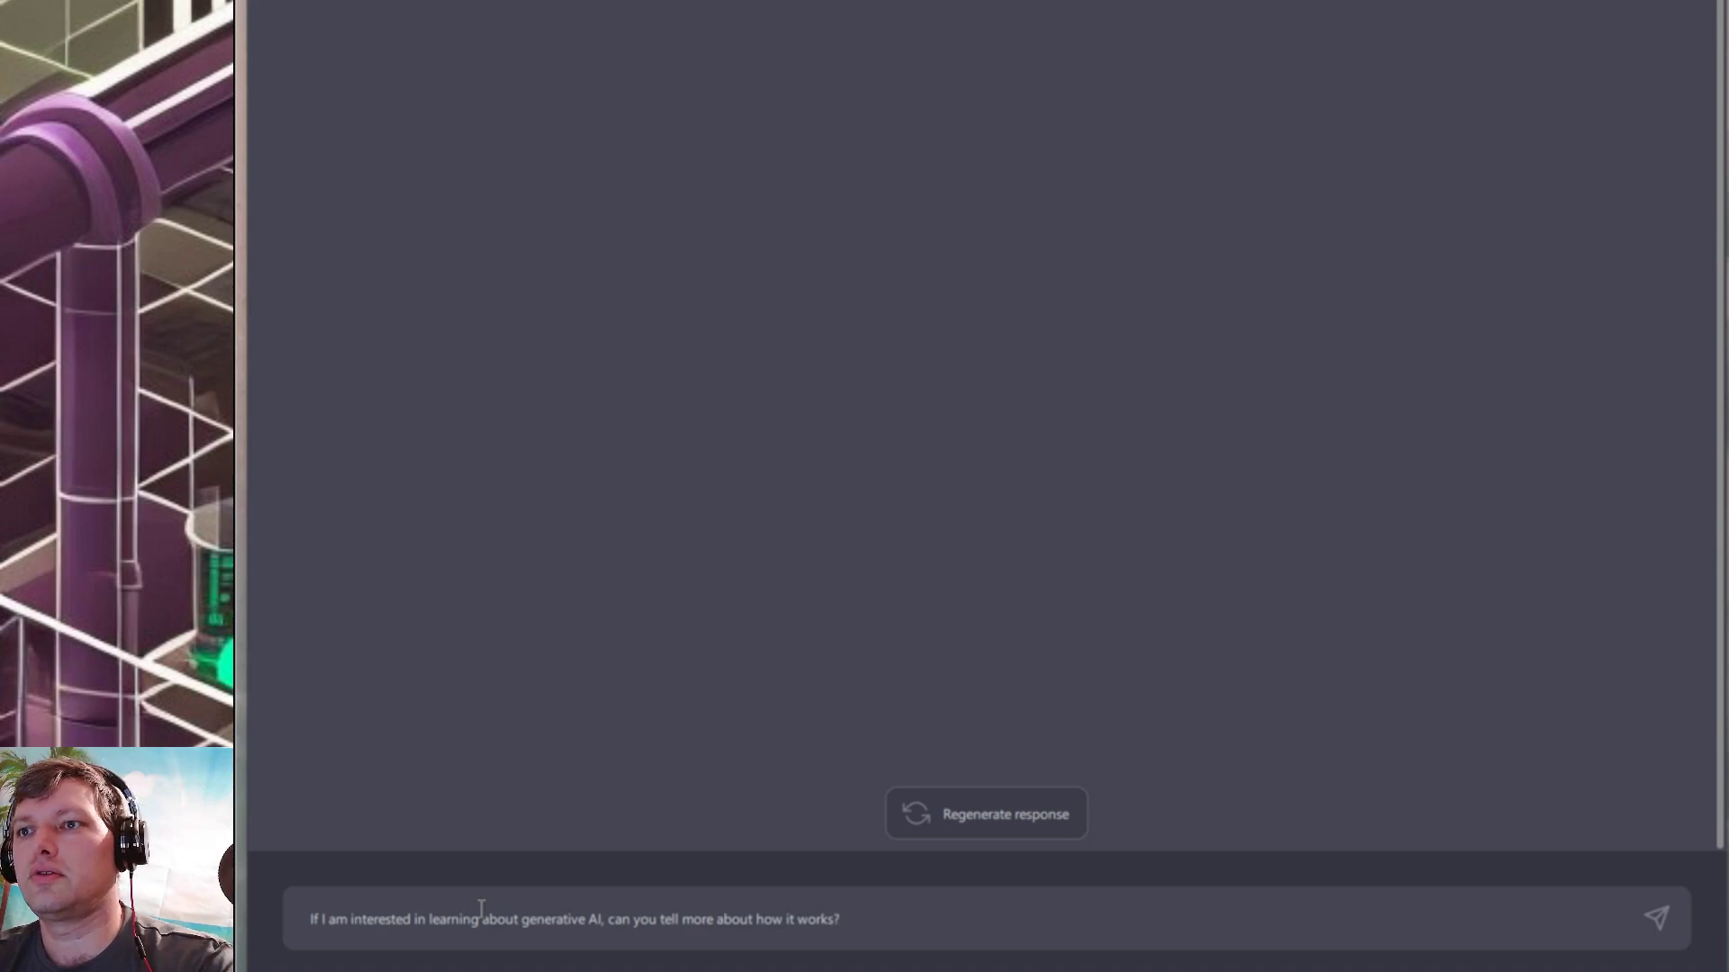
{"action": "key", "text": "Return"}
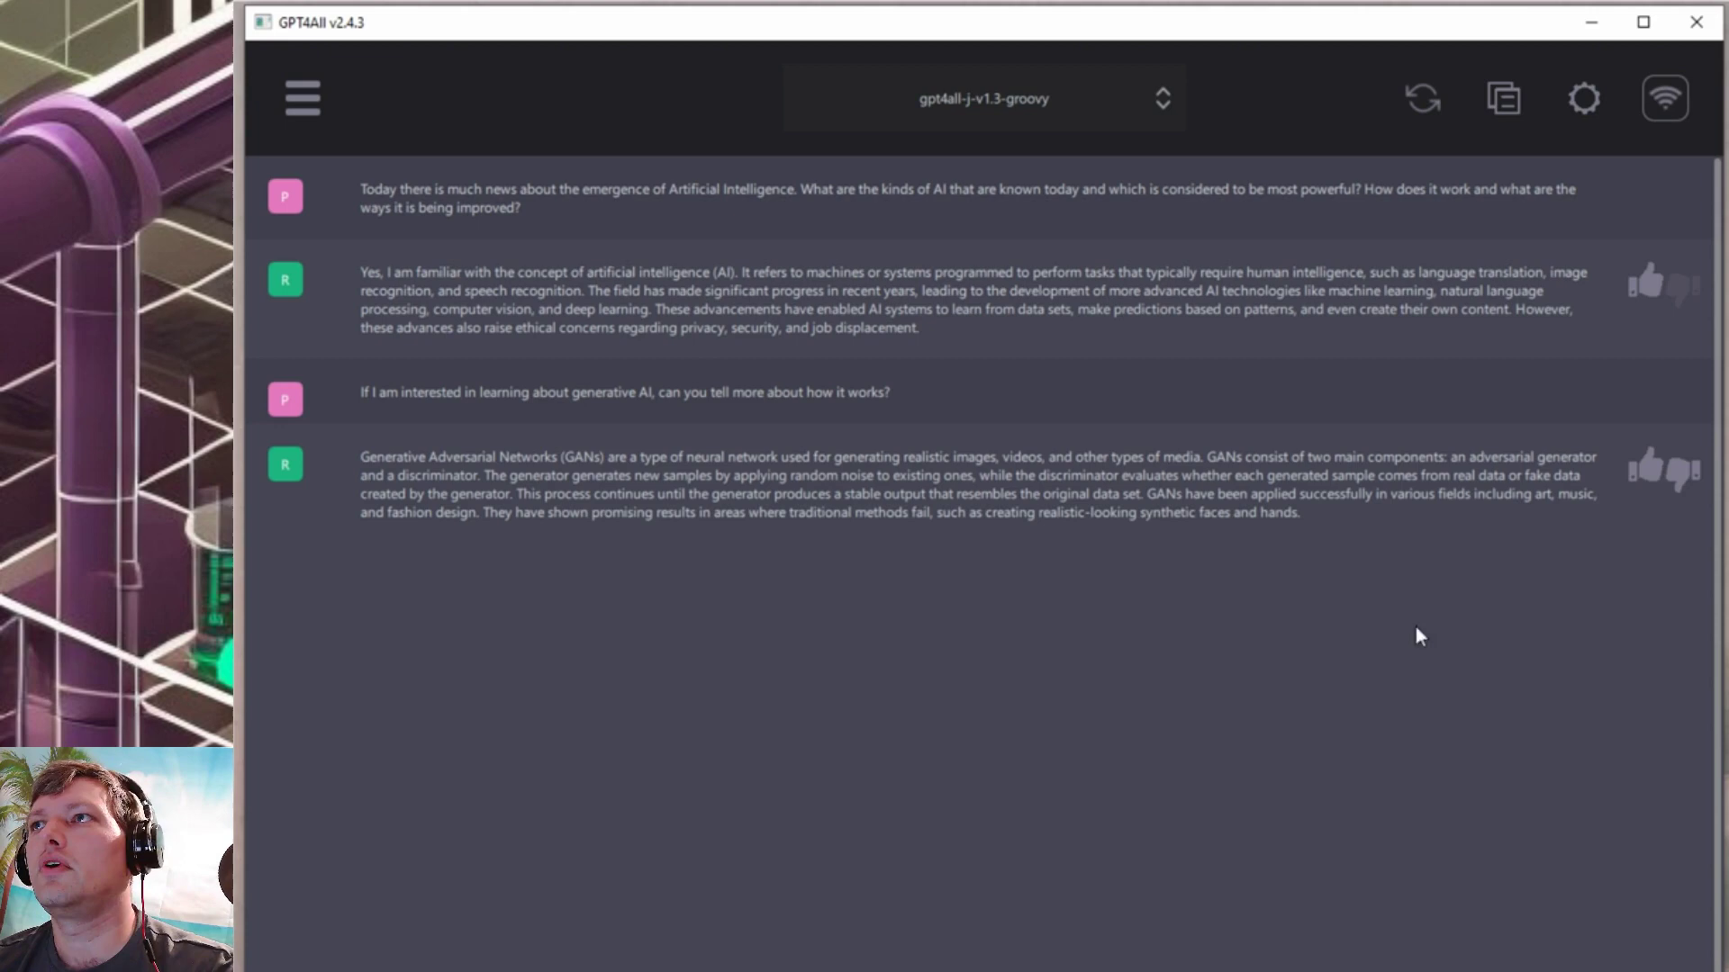
Send the question about large language models and their largest parameter counts.
{"action": "key", "text": "Return"}
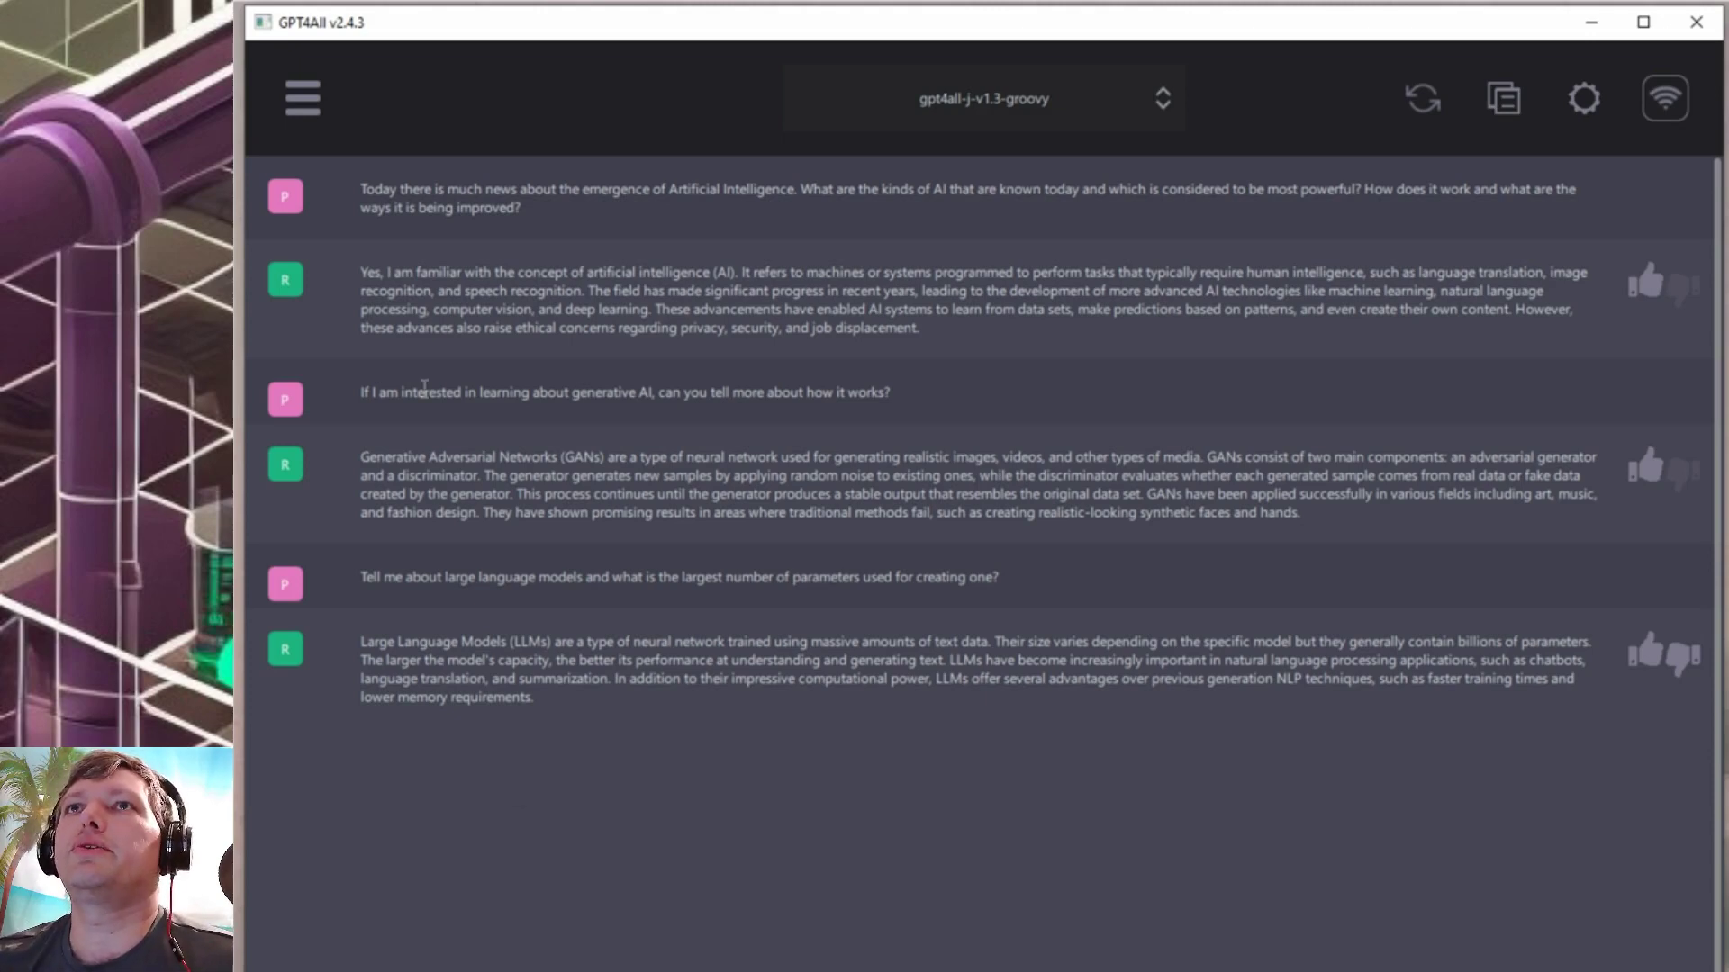
Open the chat list, create a second new chat, and return to the first chat.
{"action": "left_click", "coordinate": [310, 106]}
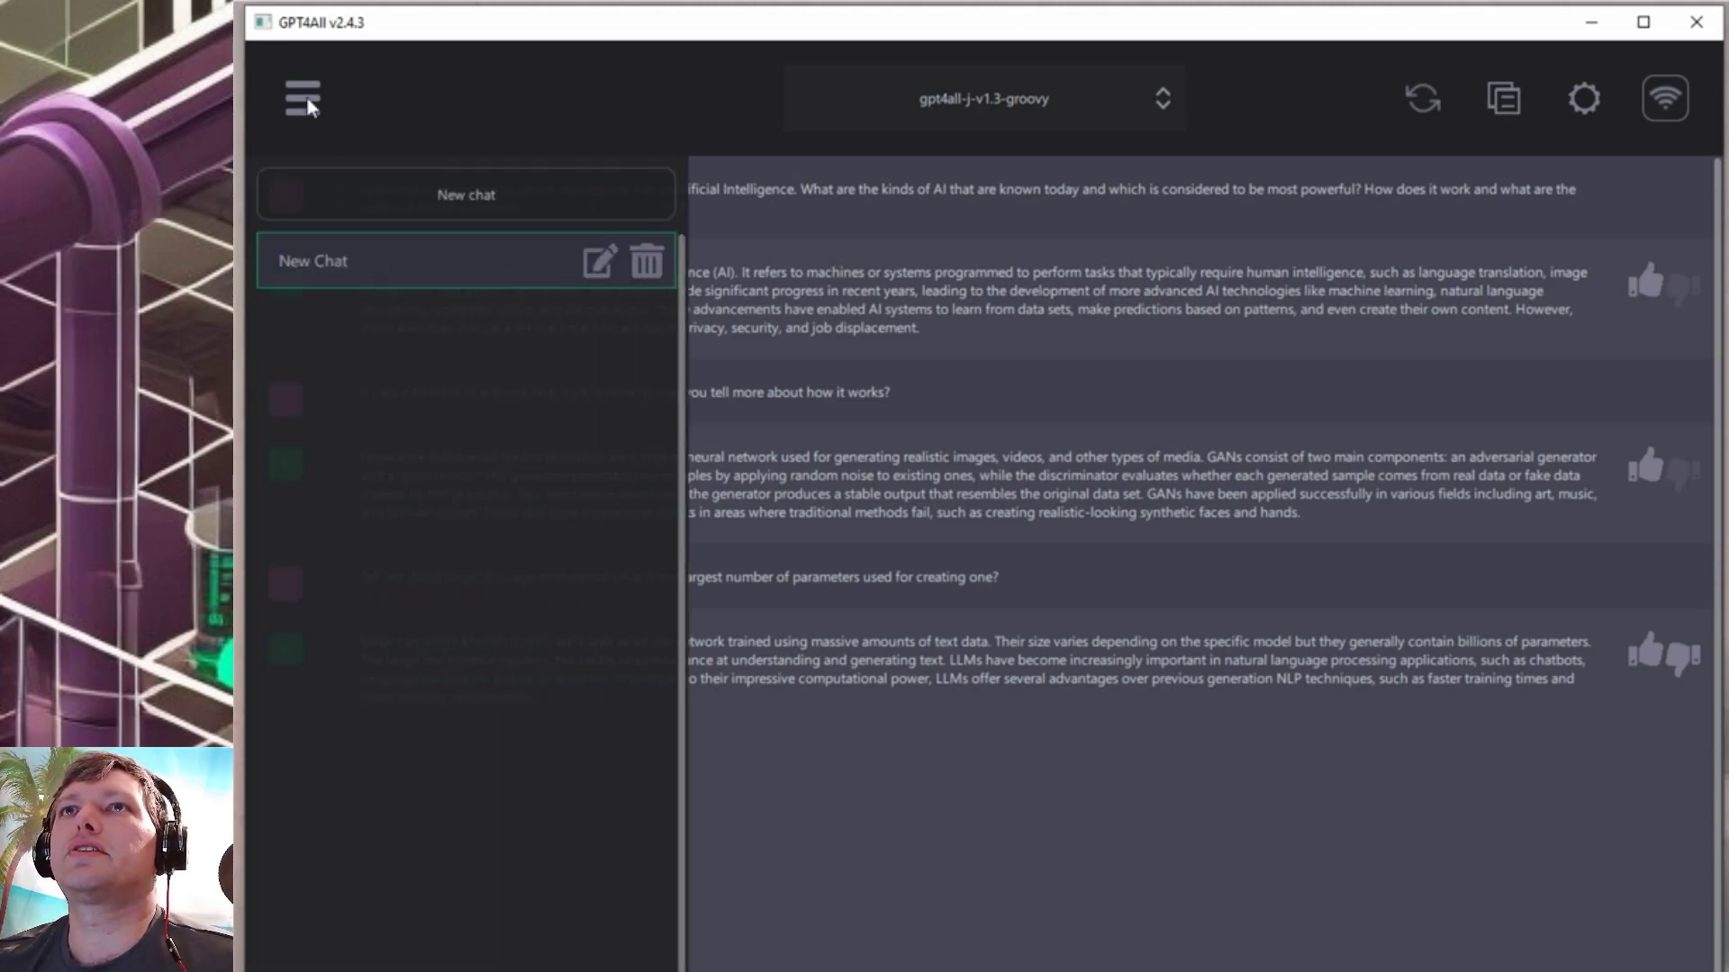
{"action": "left_click", "coordinate": [600, 263]}
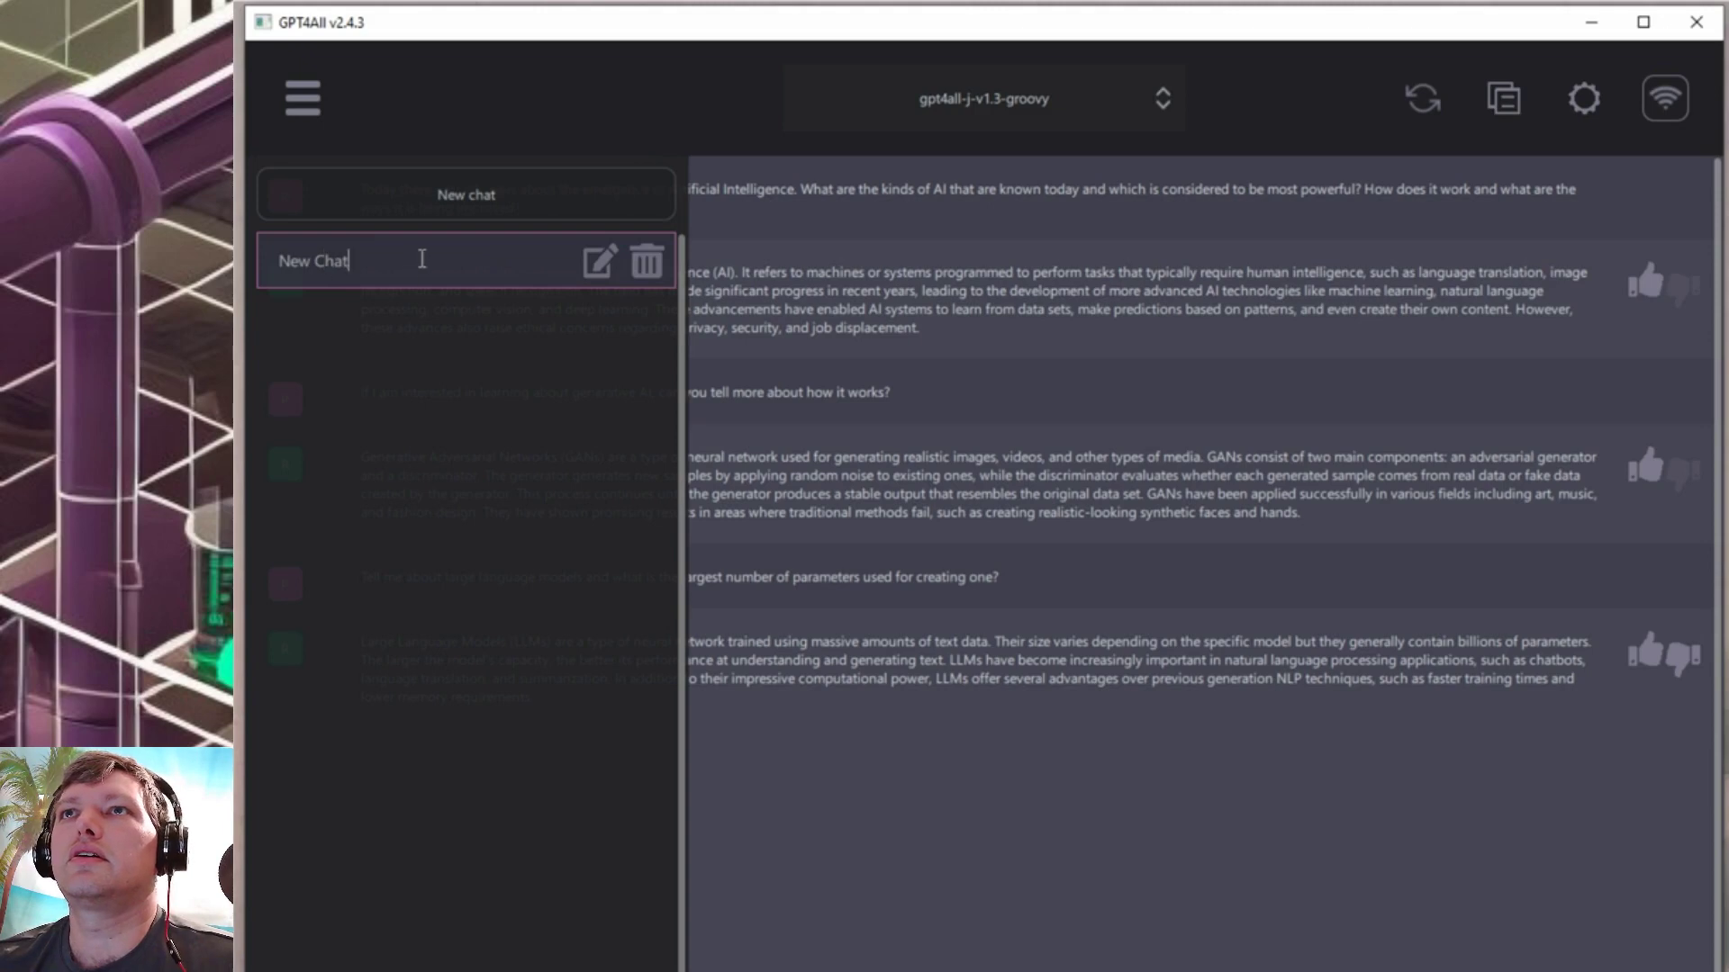
{"action": "left_click", "coordinate": [461, 193]}
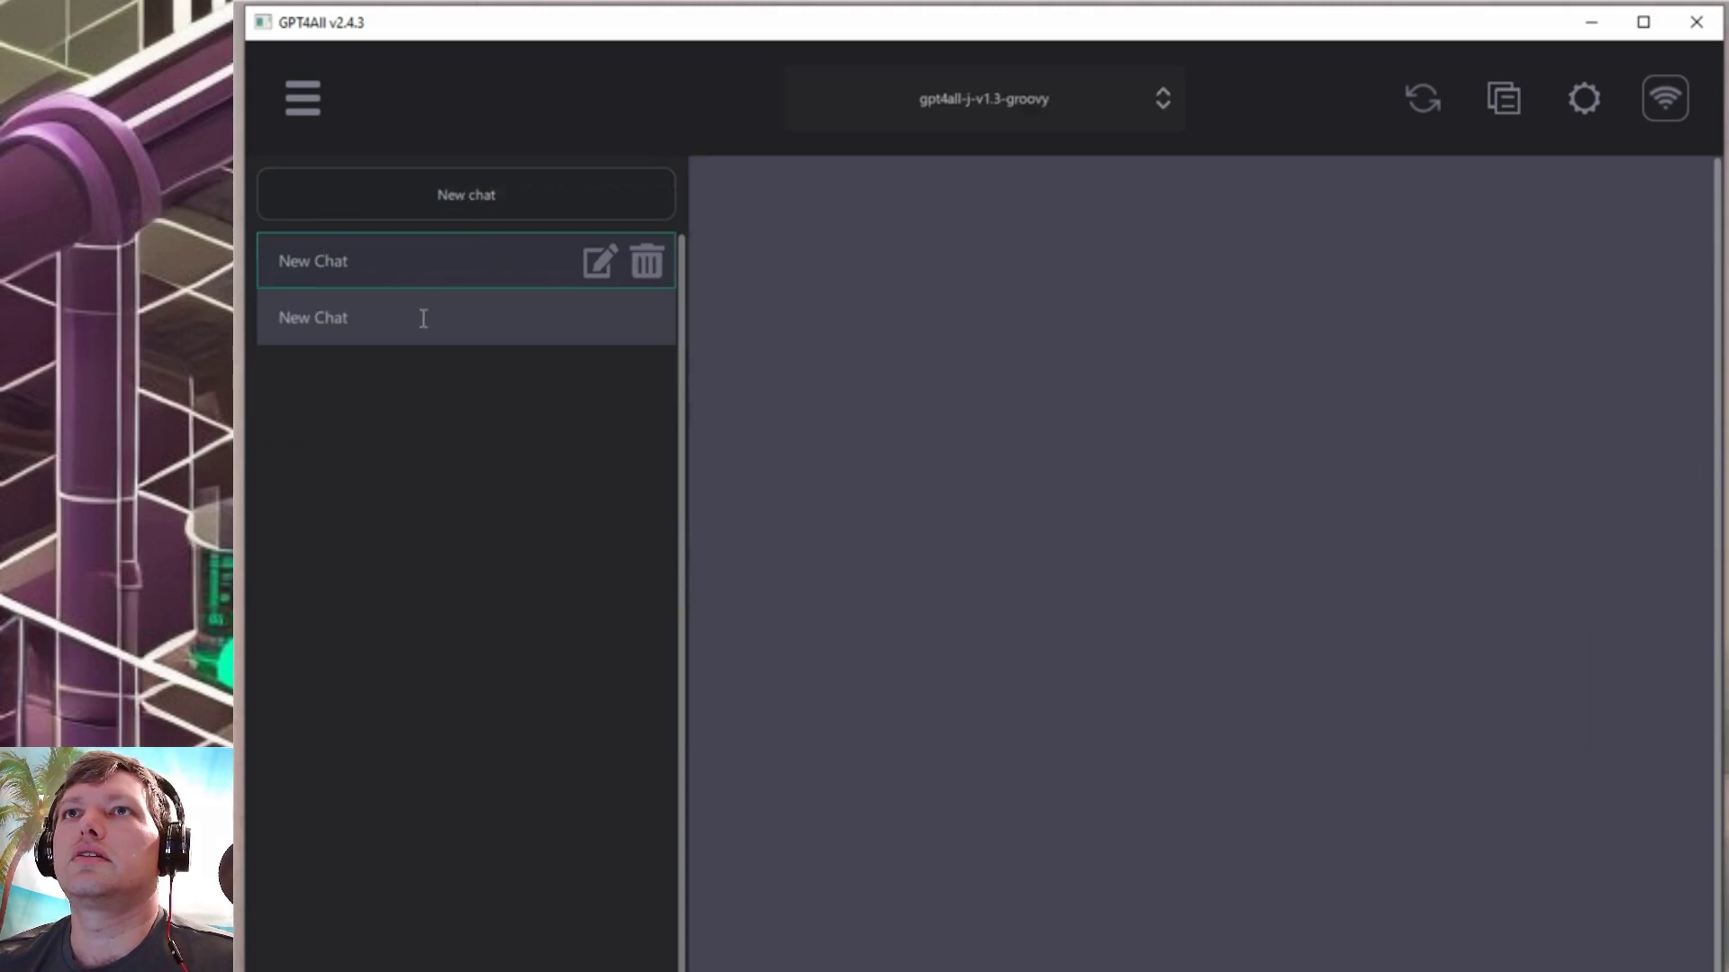
{"action": "left_click", "coordinate": [423, 318]}
{"action": "left_click", "coordinate": [425, 259]}
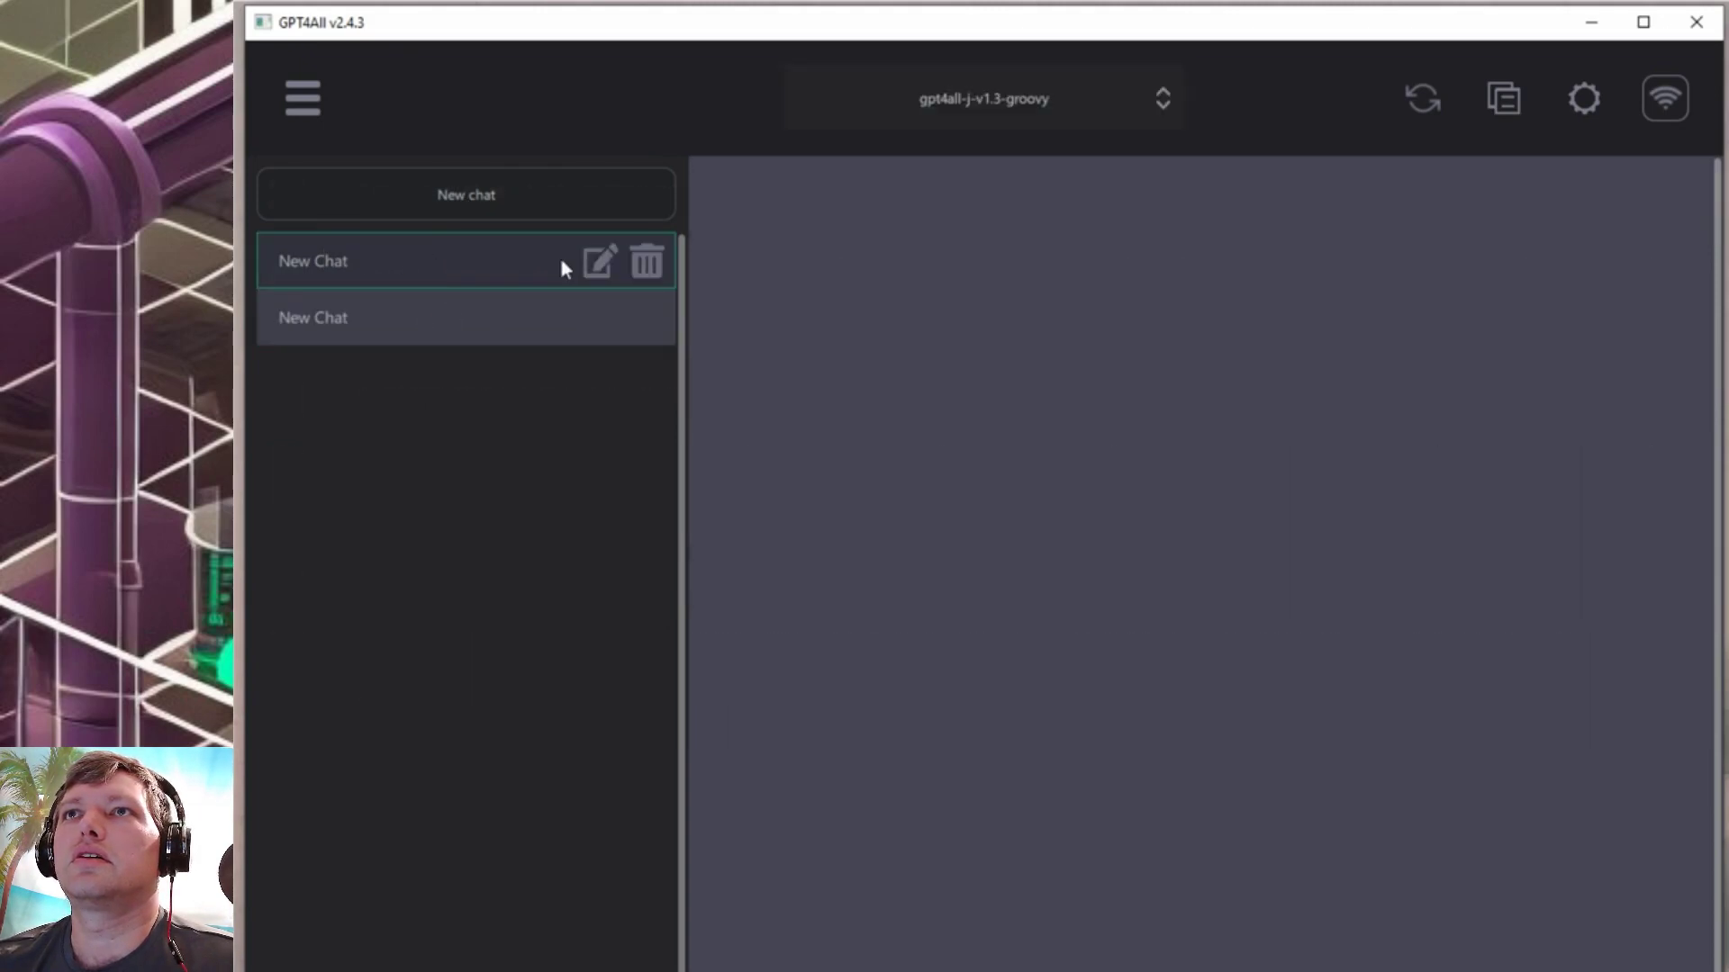
Rename the first chat from 'New Chat' to 'html coding'.
{"action": "left_click", "coordinate": [598, 260]}
{"action": "key", "text": "BackSpace"}
{"action": "key", "text": "BackSpace"}
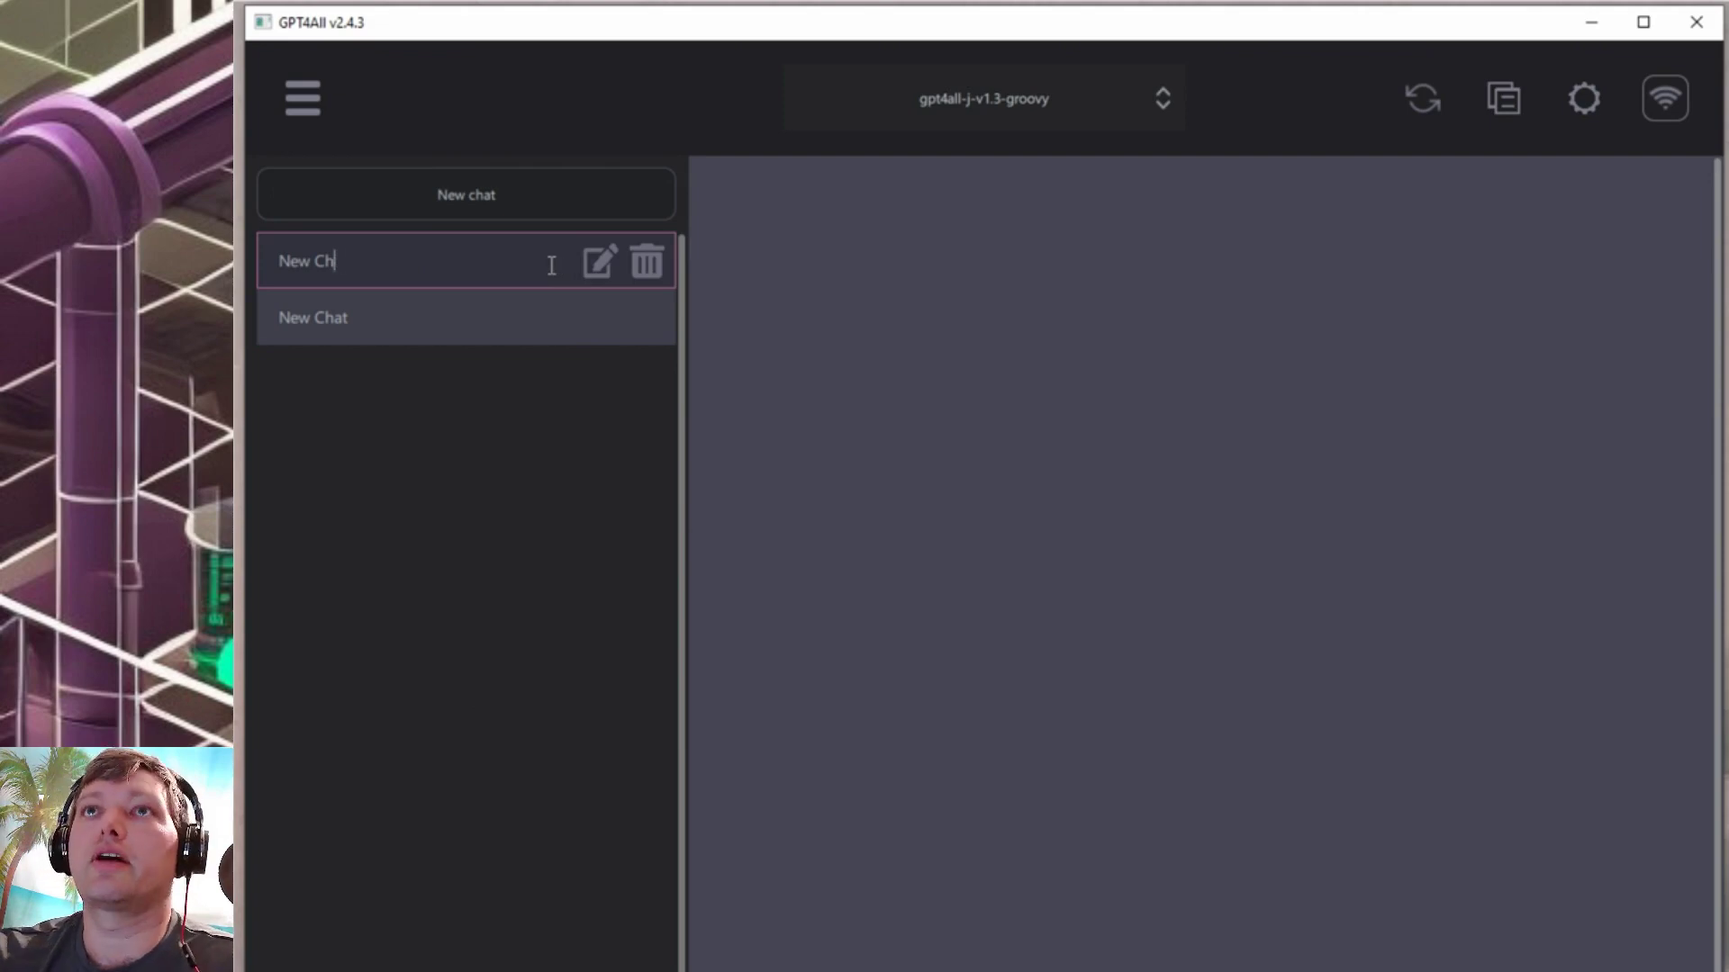
{"action": "key", "text": "BackSpace"}
{"action": "key", "text": "BackSpace"}
{"action": "key", "text": "BackSpace"}
{"action": "key", "text": "BackSpace"}
{"action": "key", "text": "BackSpace"}
{"action": "key", "text": "BackSpace"}
{"action": "type", "text": "html"}
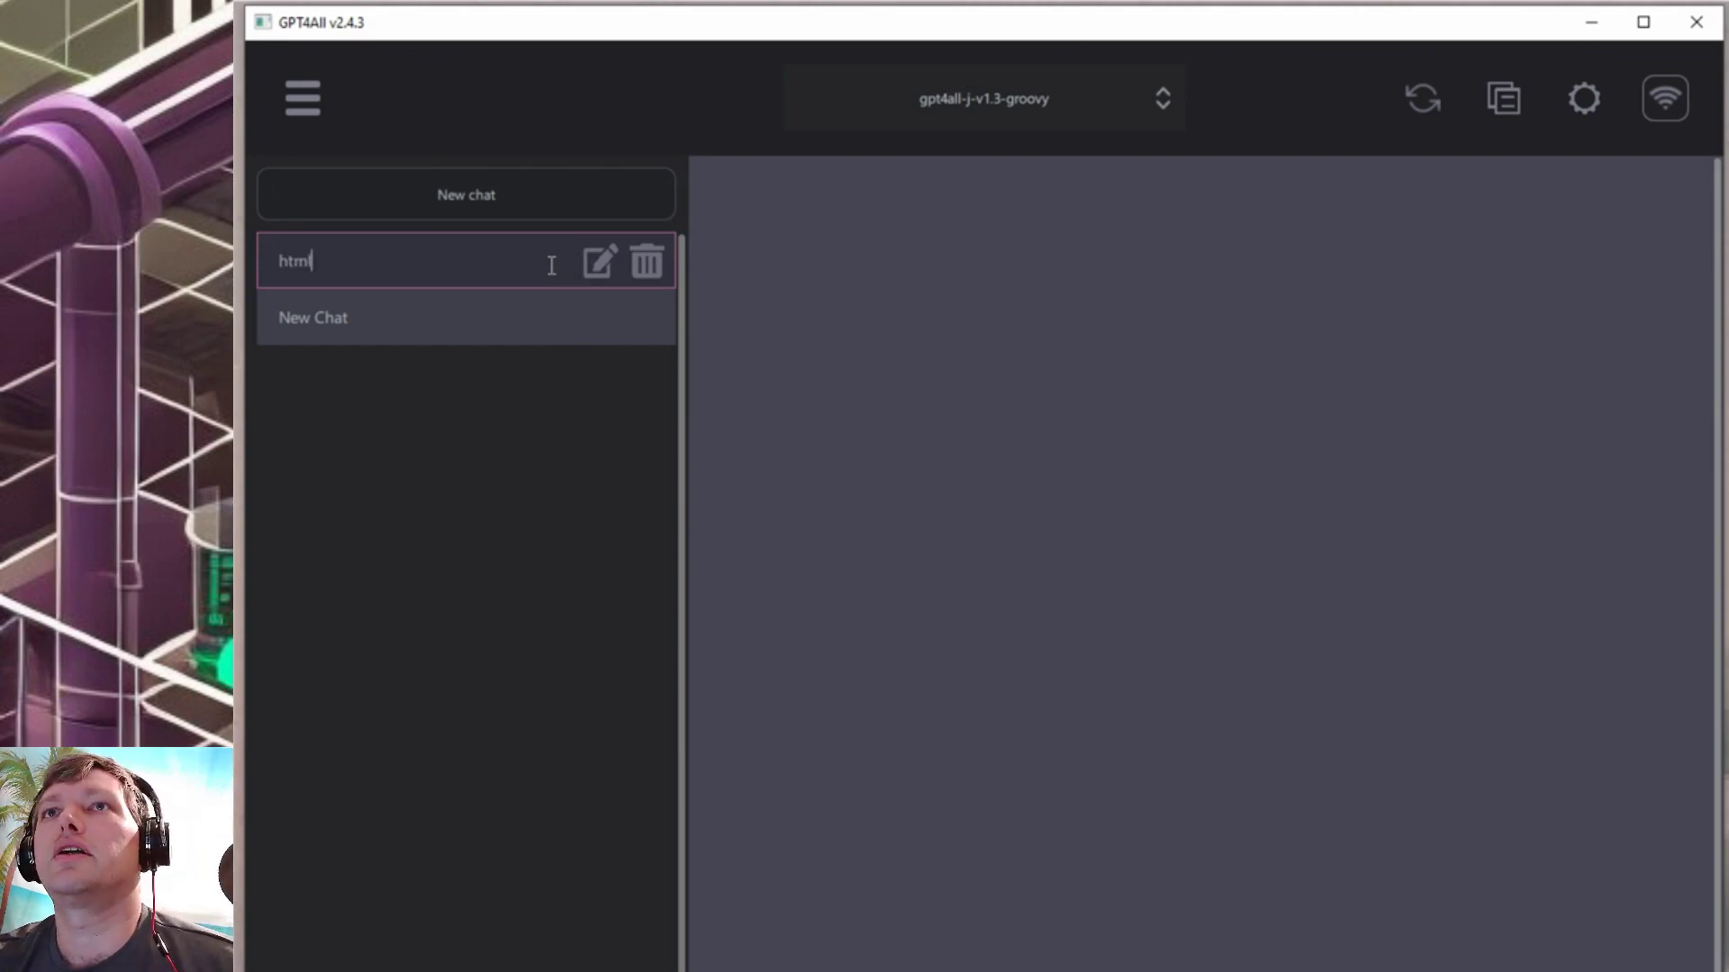
{"action": "type", "text": " coding"}
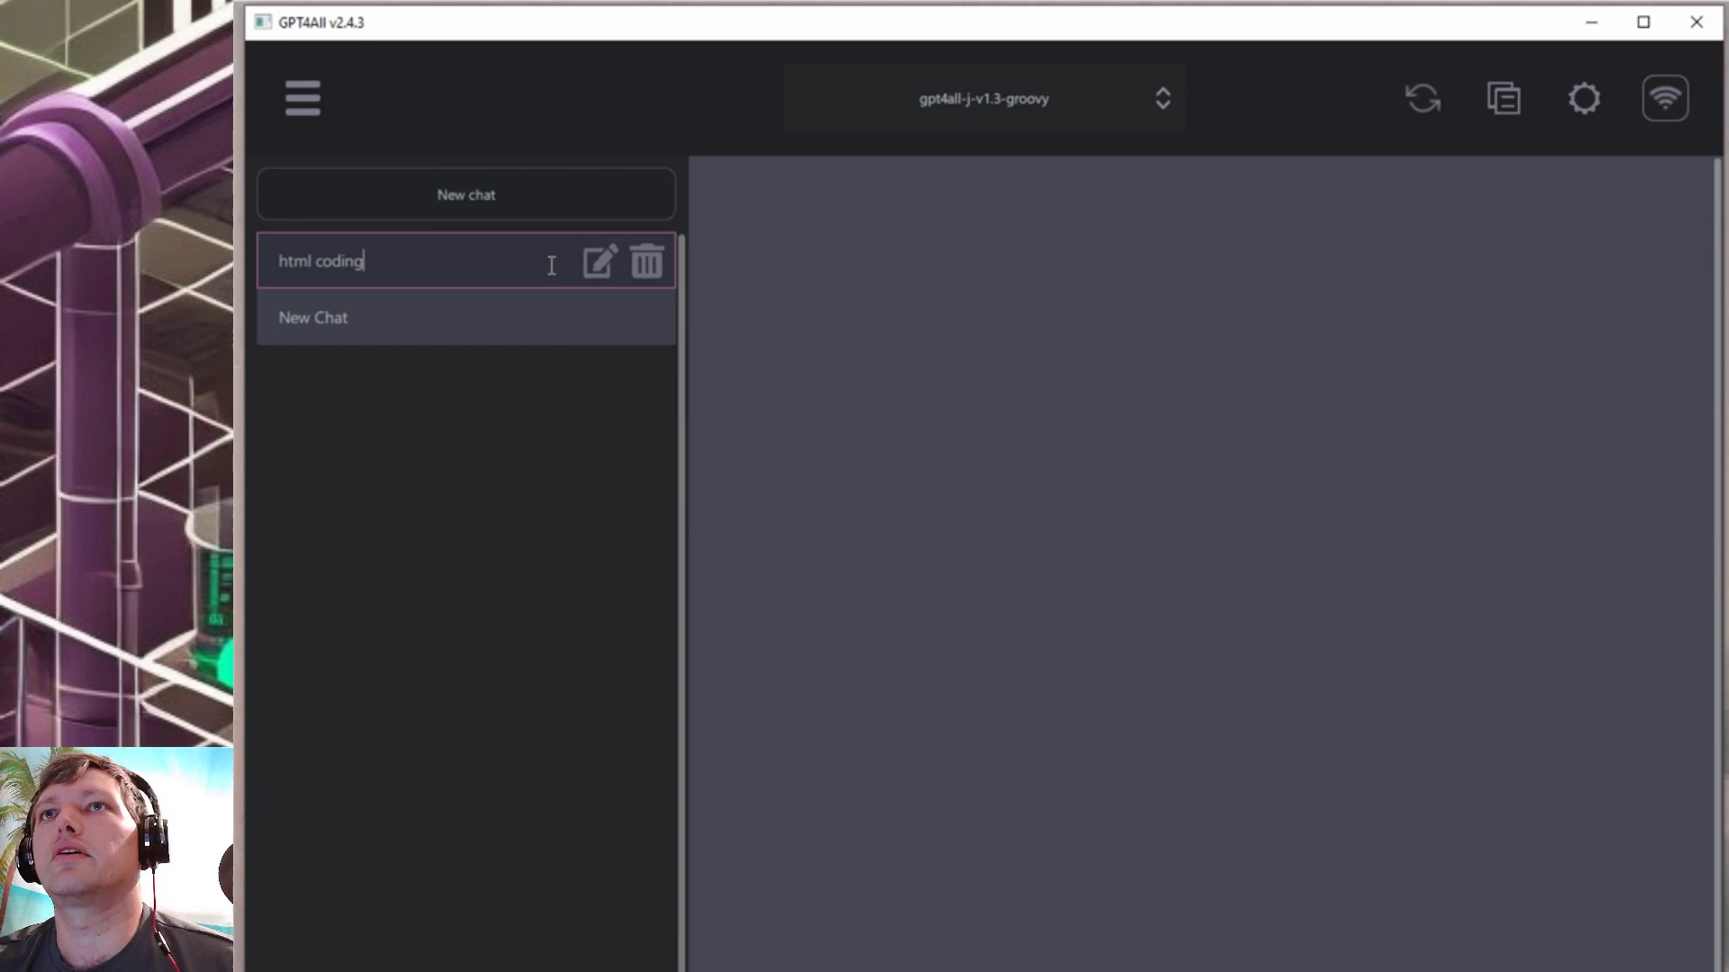
{"action": "key", "text": "Escape"}
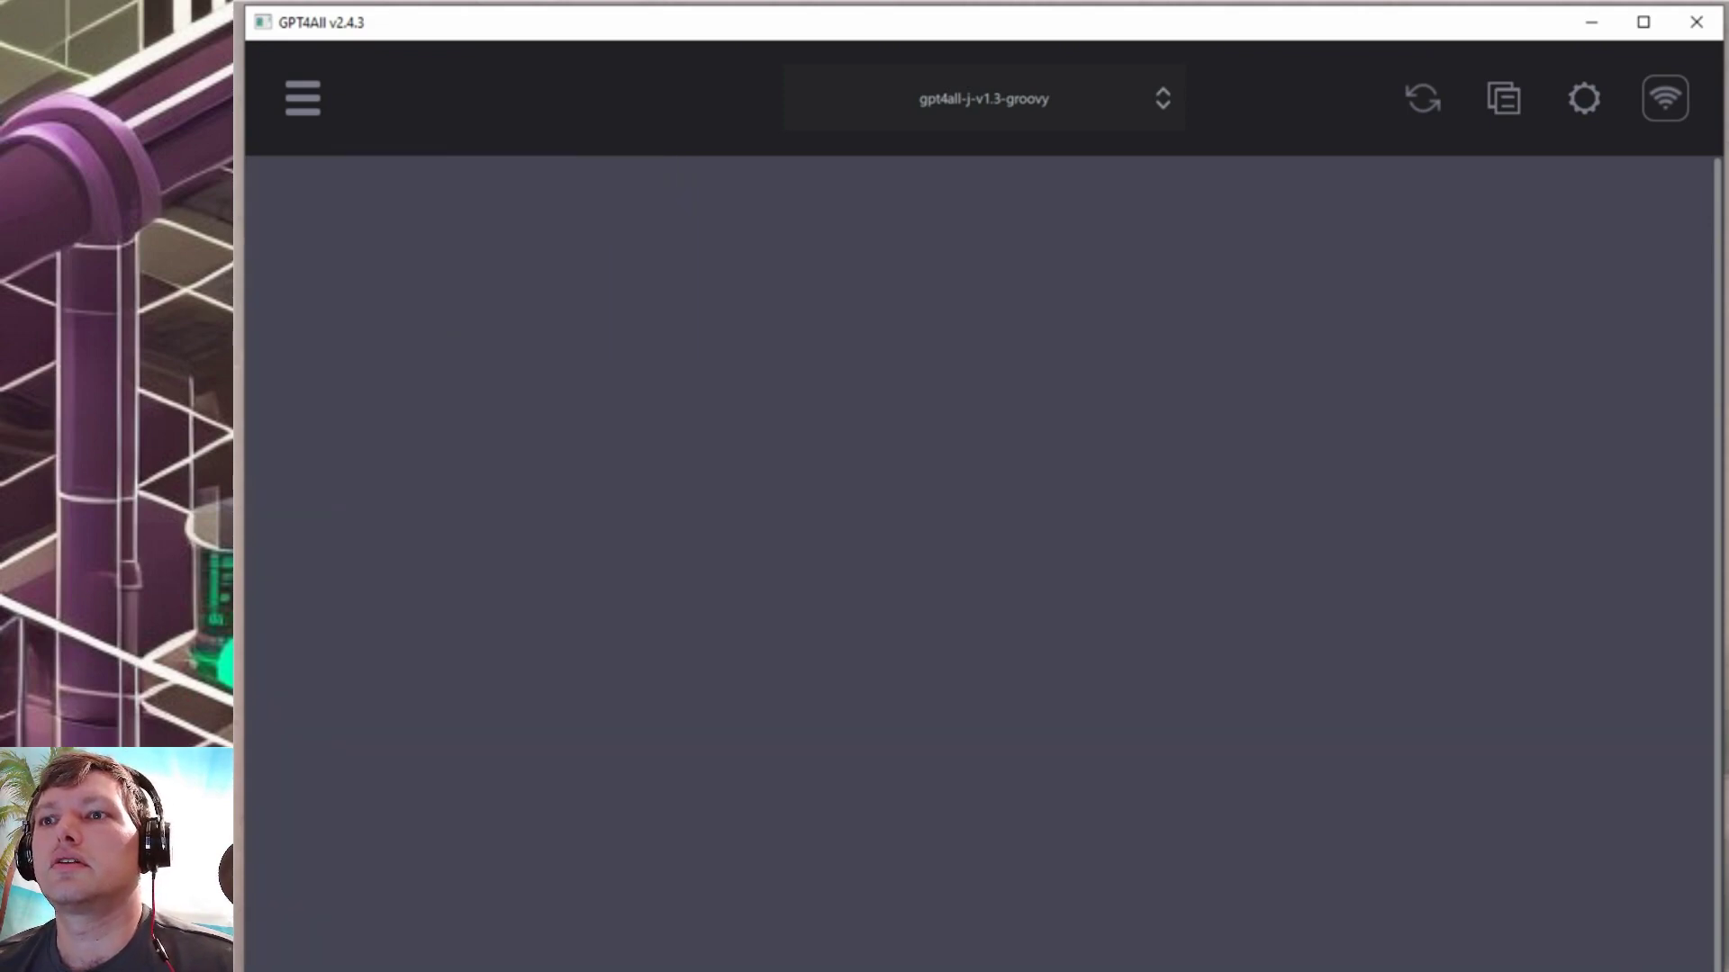
Request a simple web page with a name field and a comments area limited to 500 characters.
{"action": "type", "text": "I would l"}
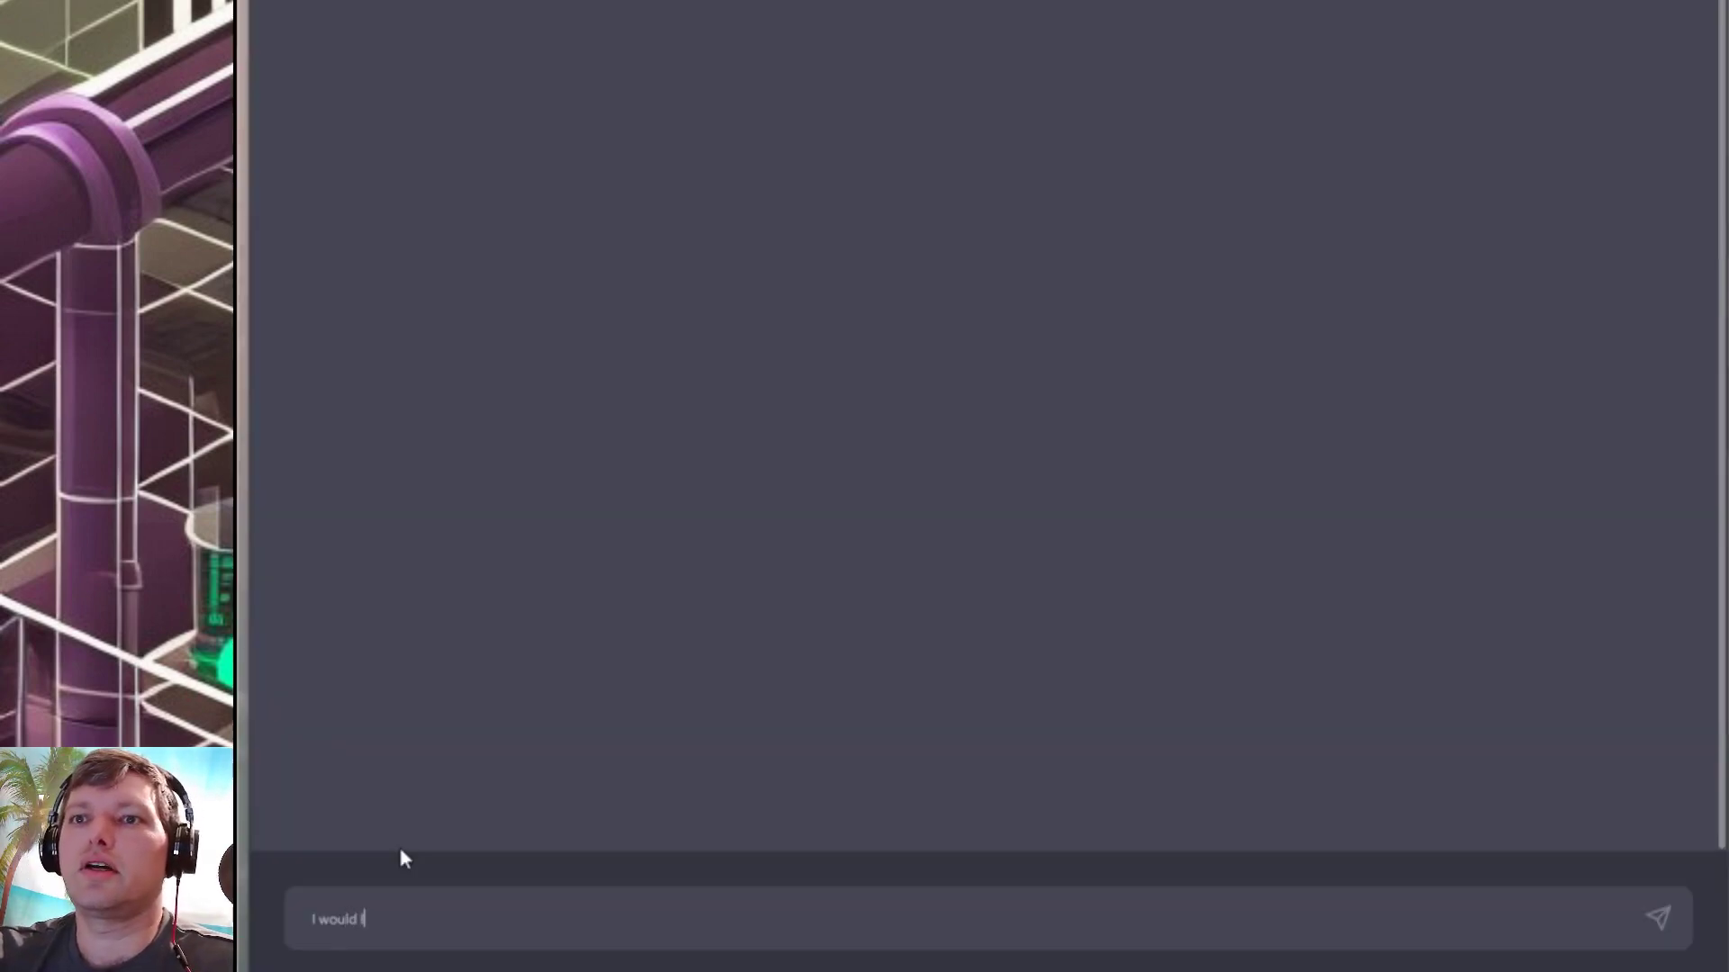
{"action": "type", "text": "ike to make a simple"}
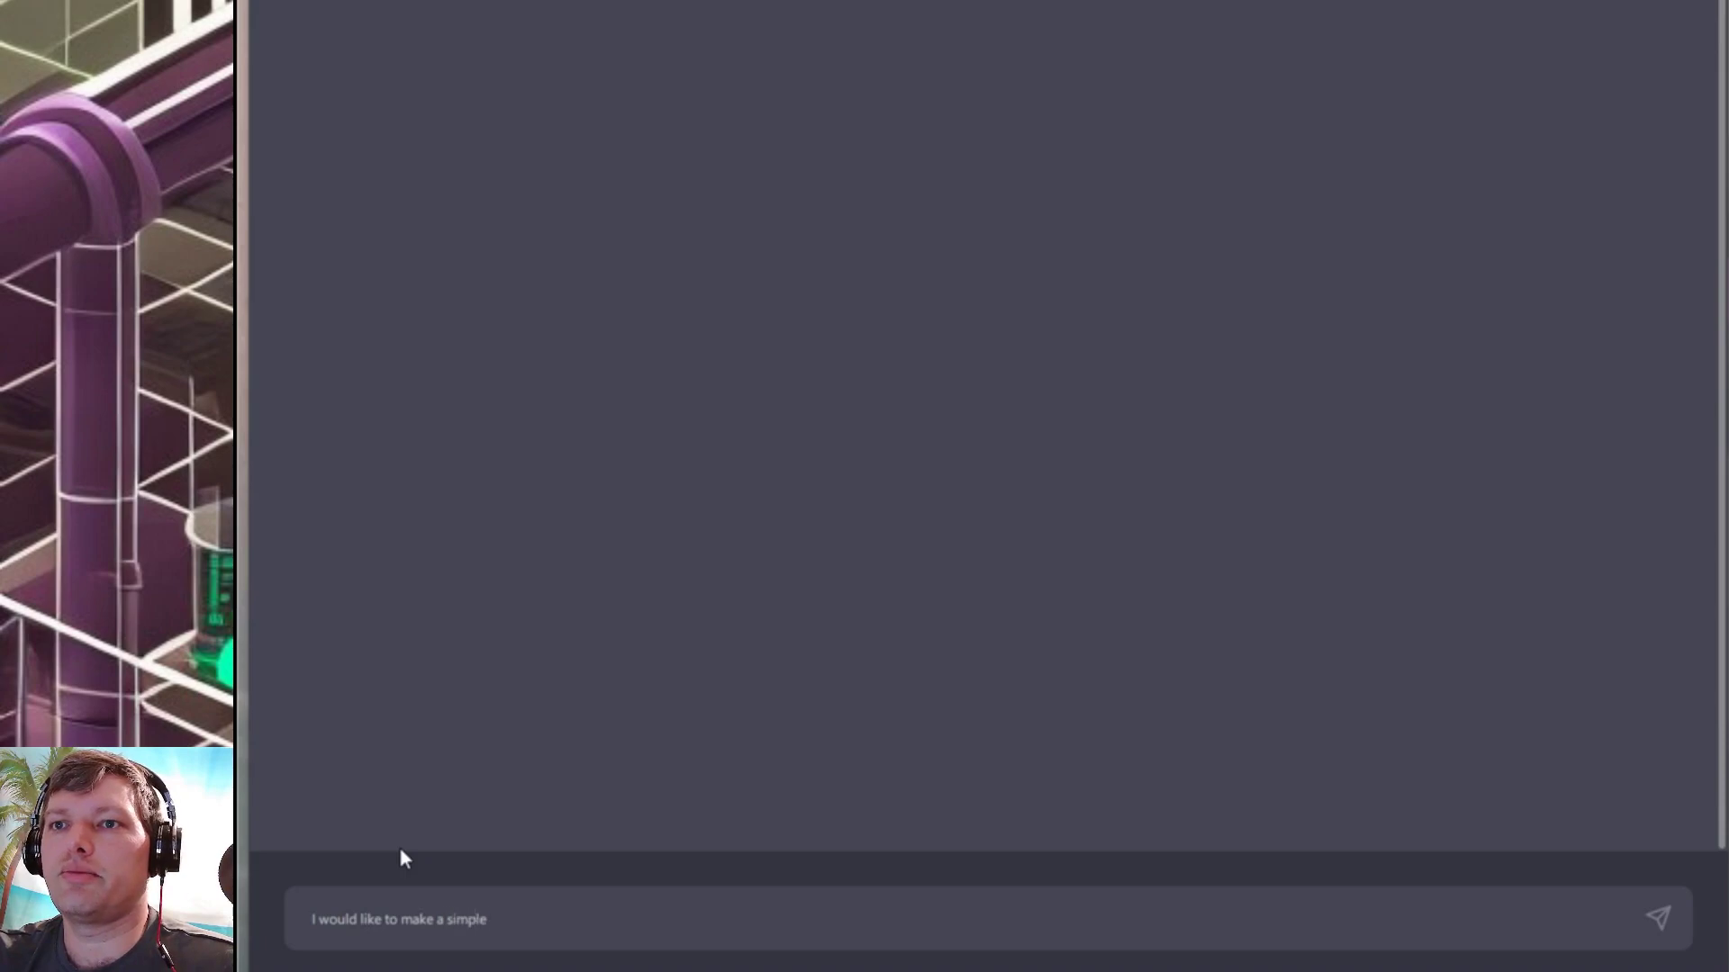
{"action": "type", "text": " web page that t"}
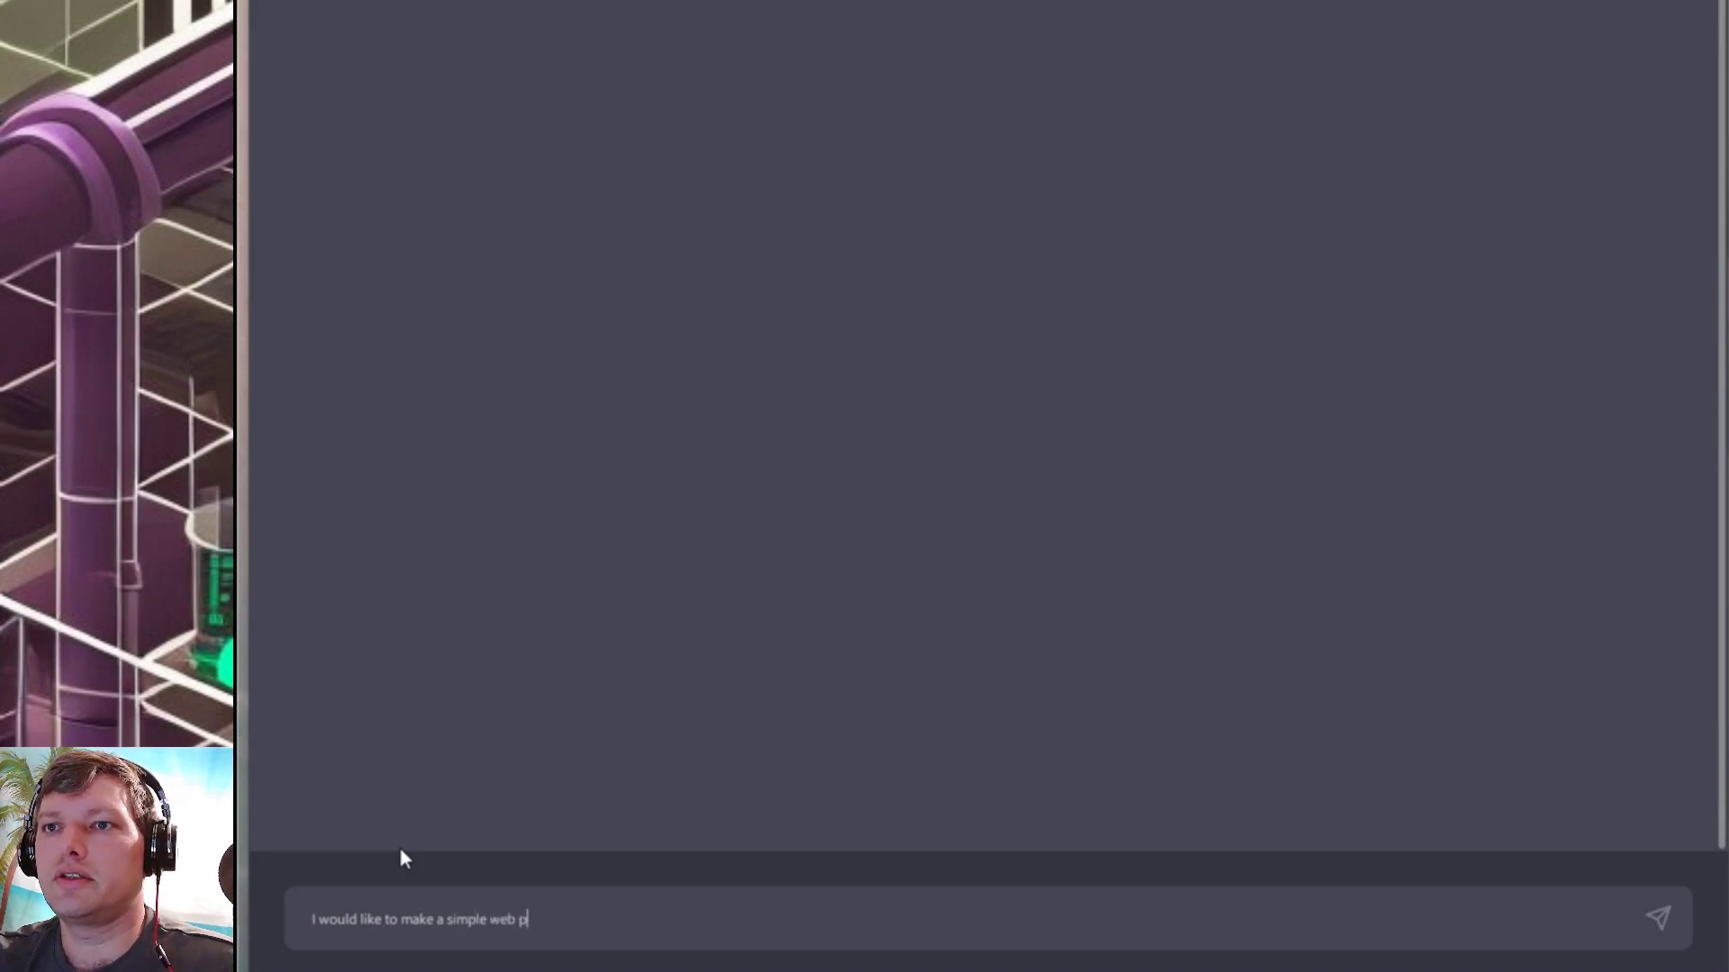
{"action": "type", "text": "large text are"}
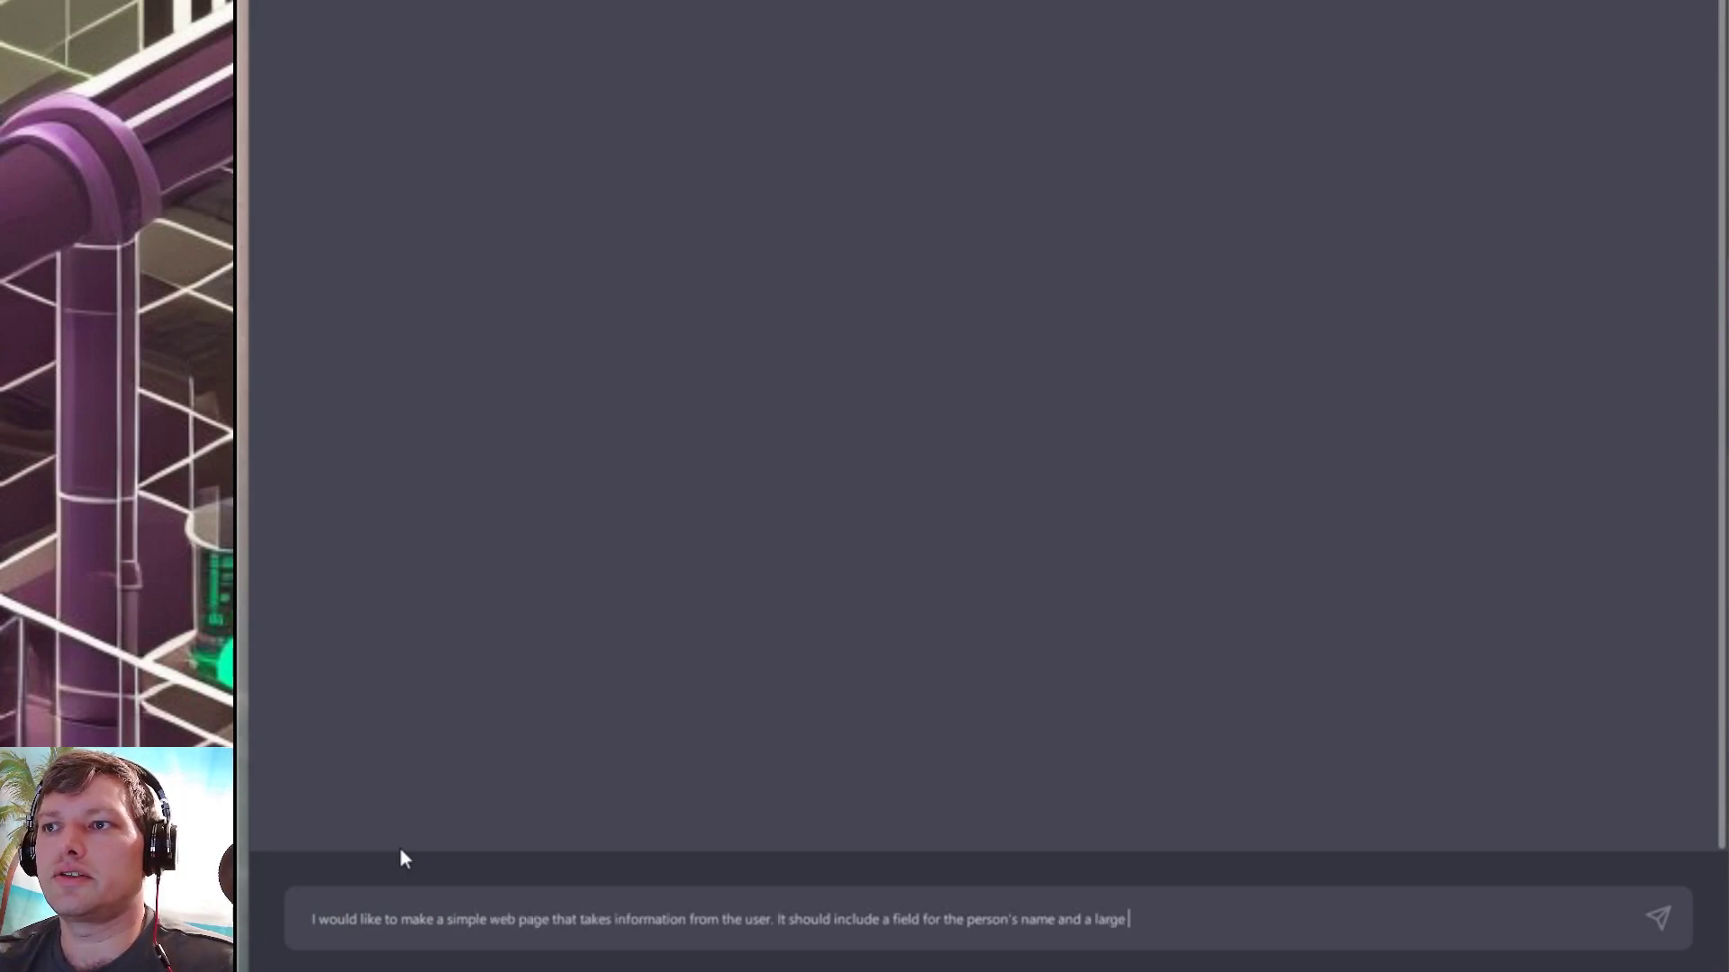
{"action": "type", "text": "a for "}
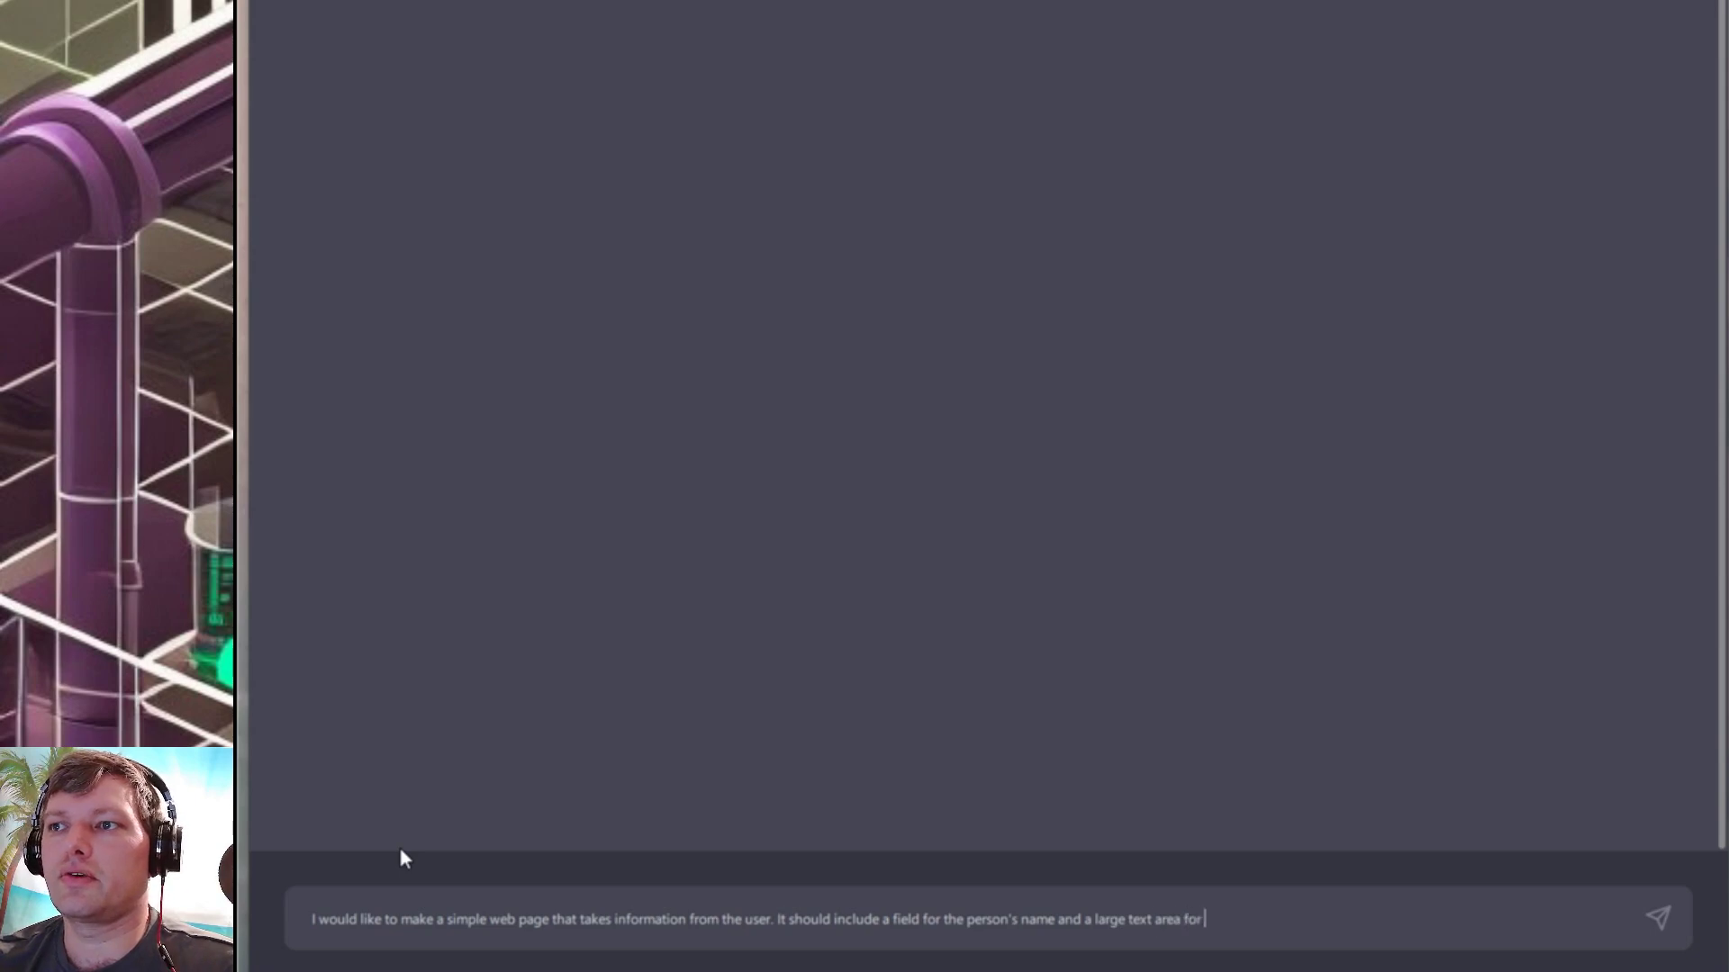
{"action": "type", "text": "making c"}
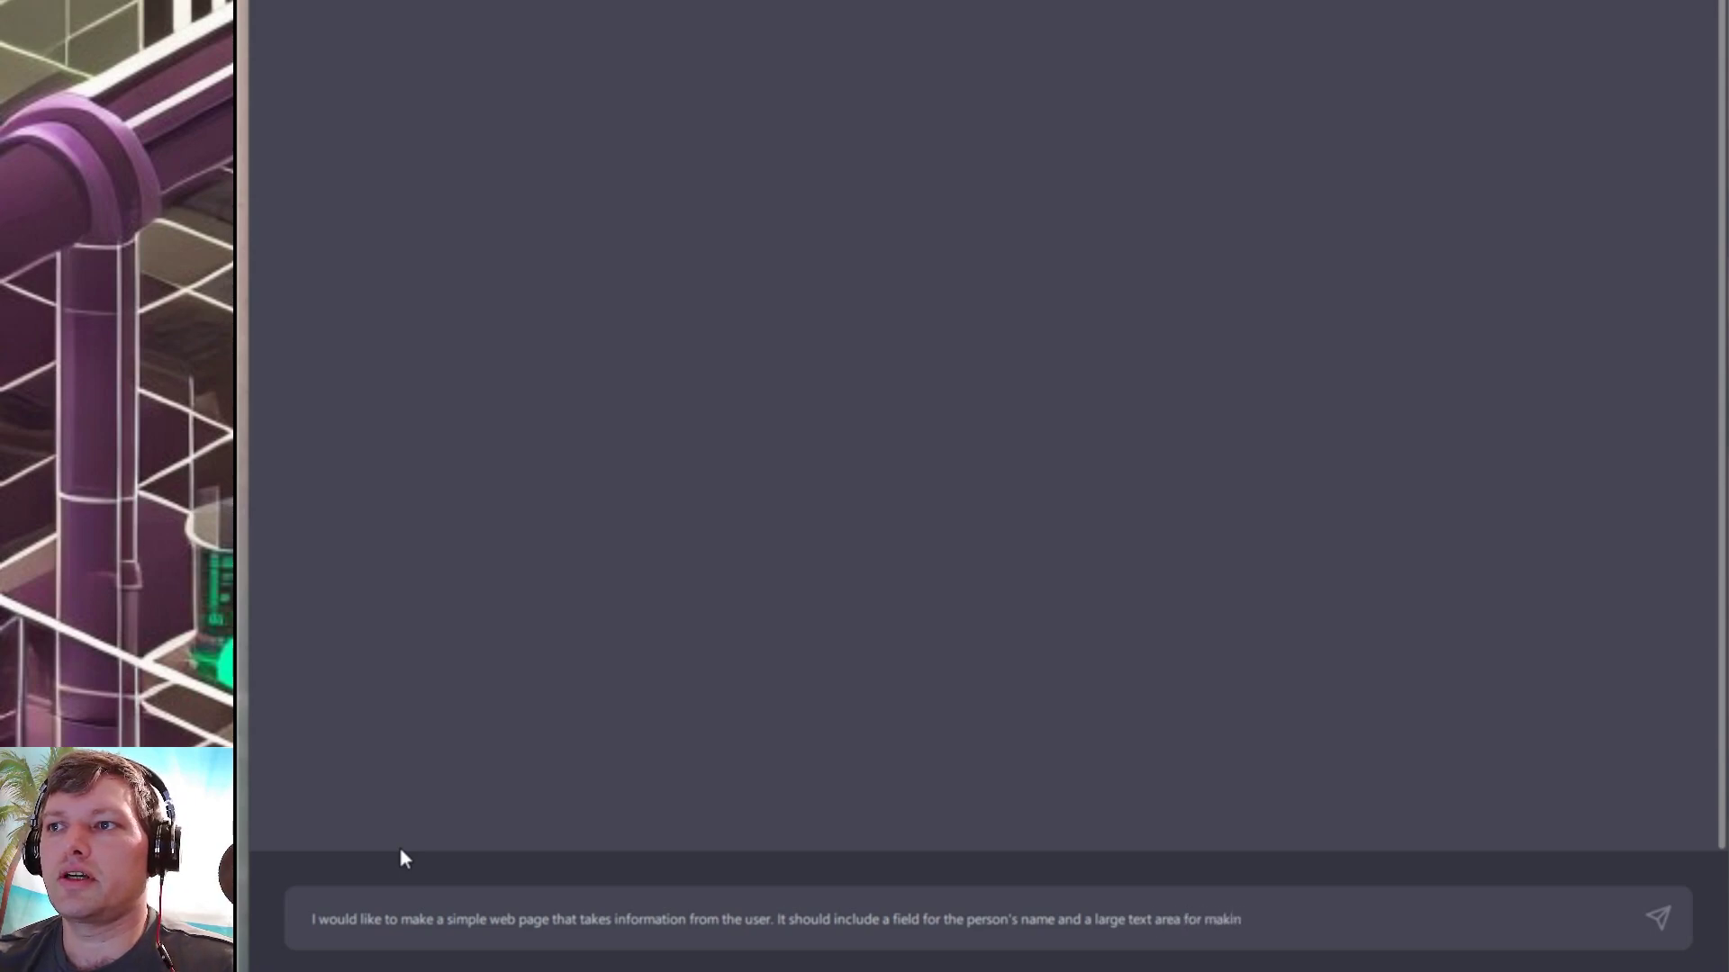
{"action": "type", "text": "omments. Let's also give the comments box a character counter"}
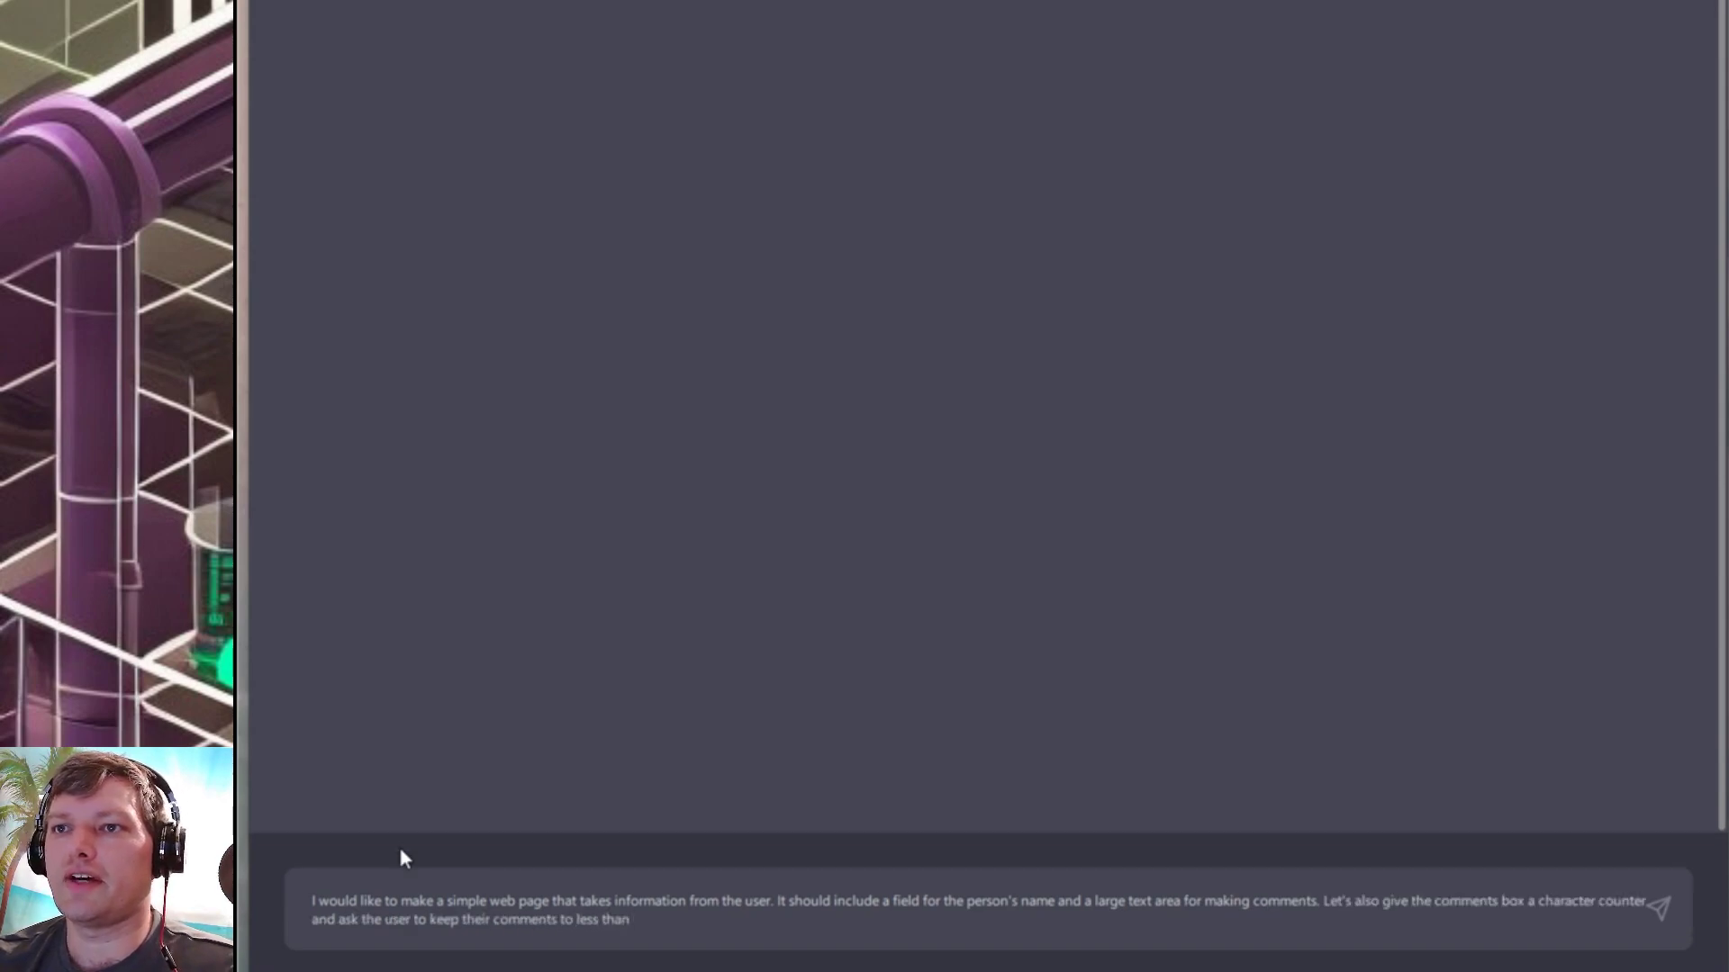
{"action": "type", "text": "0 characters."}
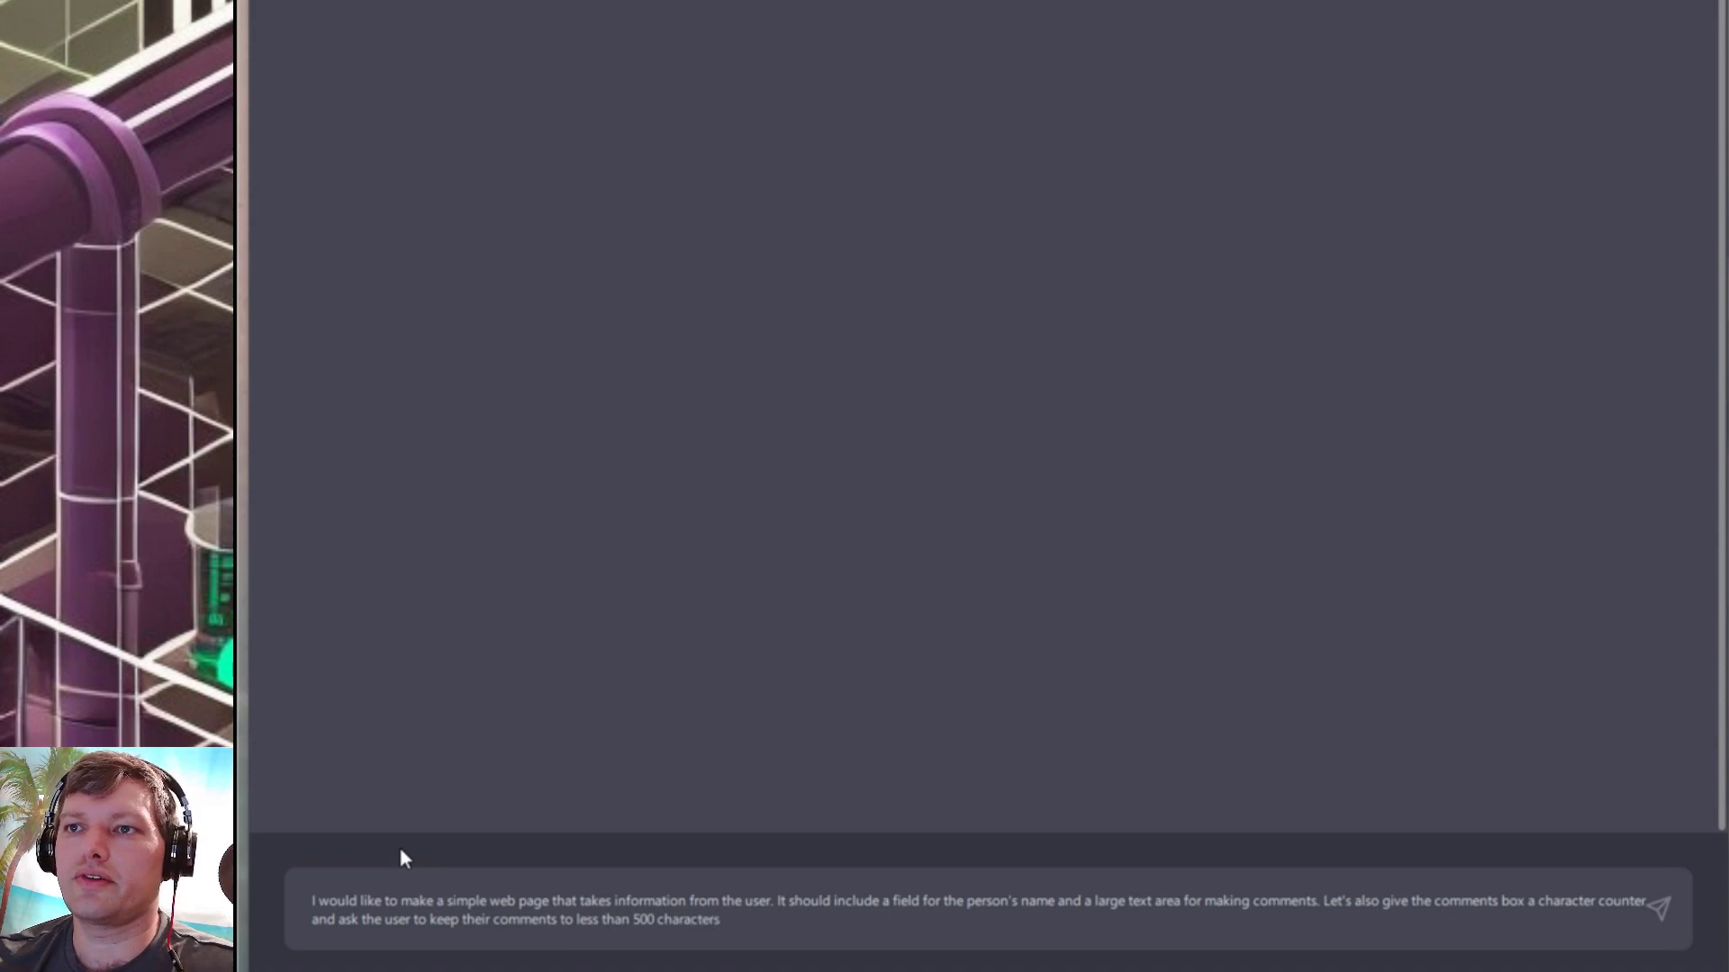
{"action": "key", "text": "Return"}
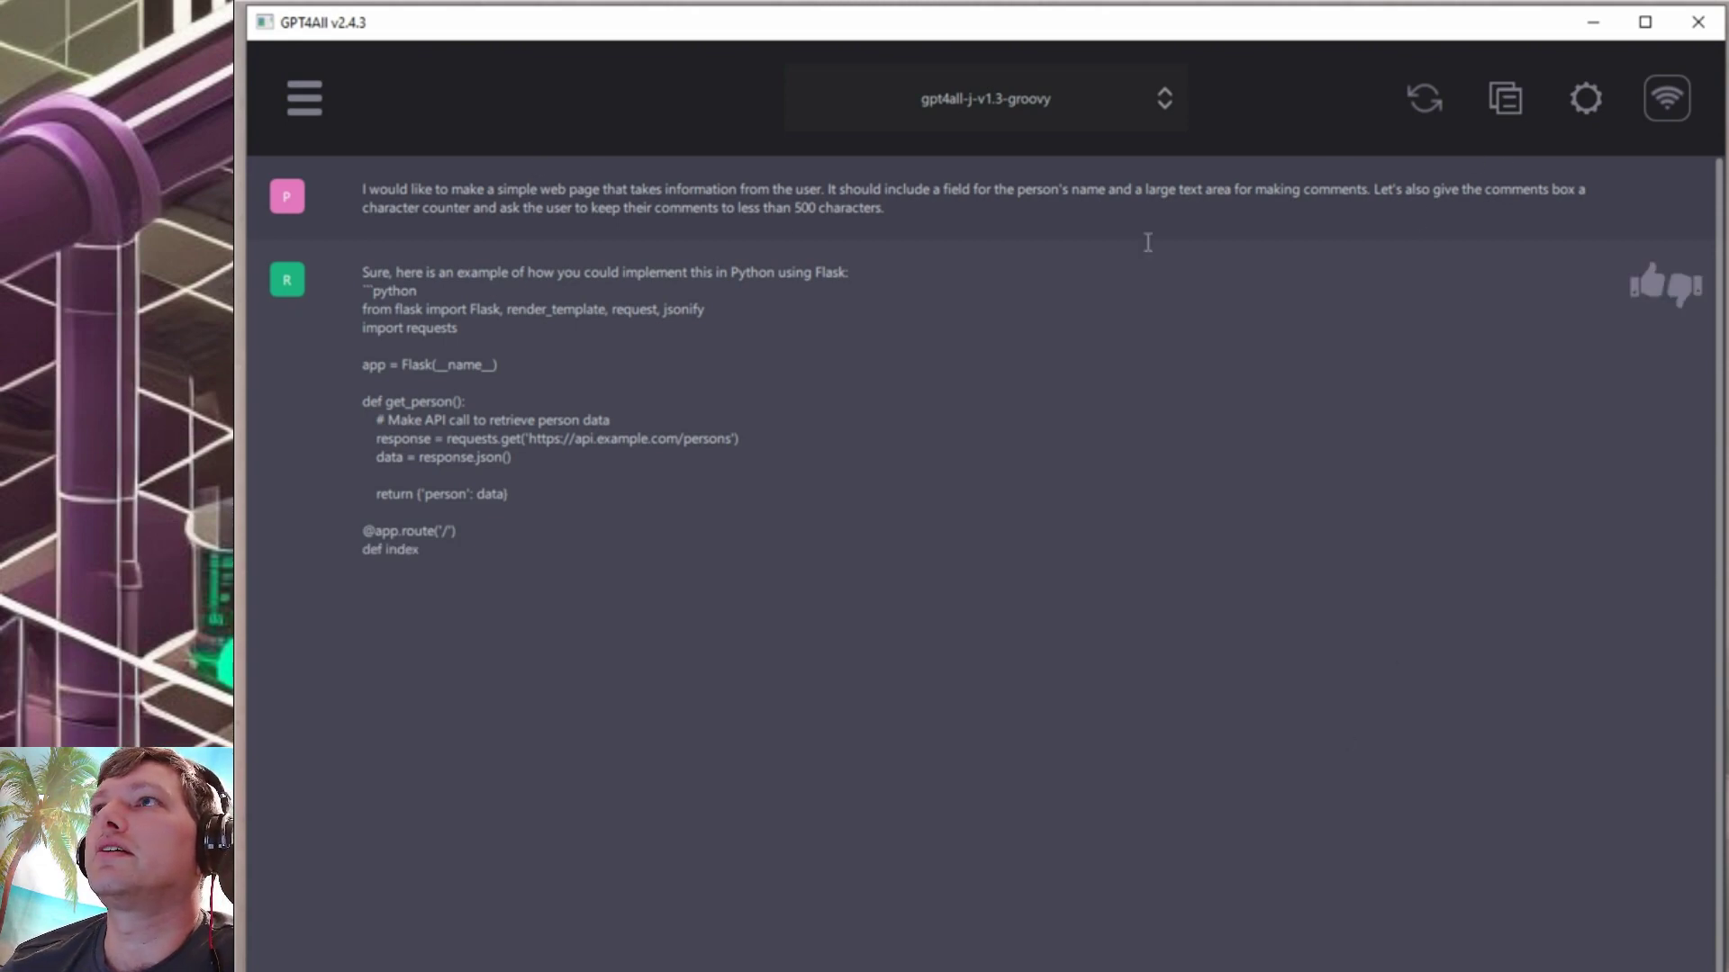
Select the whole web page prompt text in the chat.
{"action": "left_click_drag", "start_coordinate": [912, 214], "coordinate": [346, 189]}
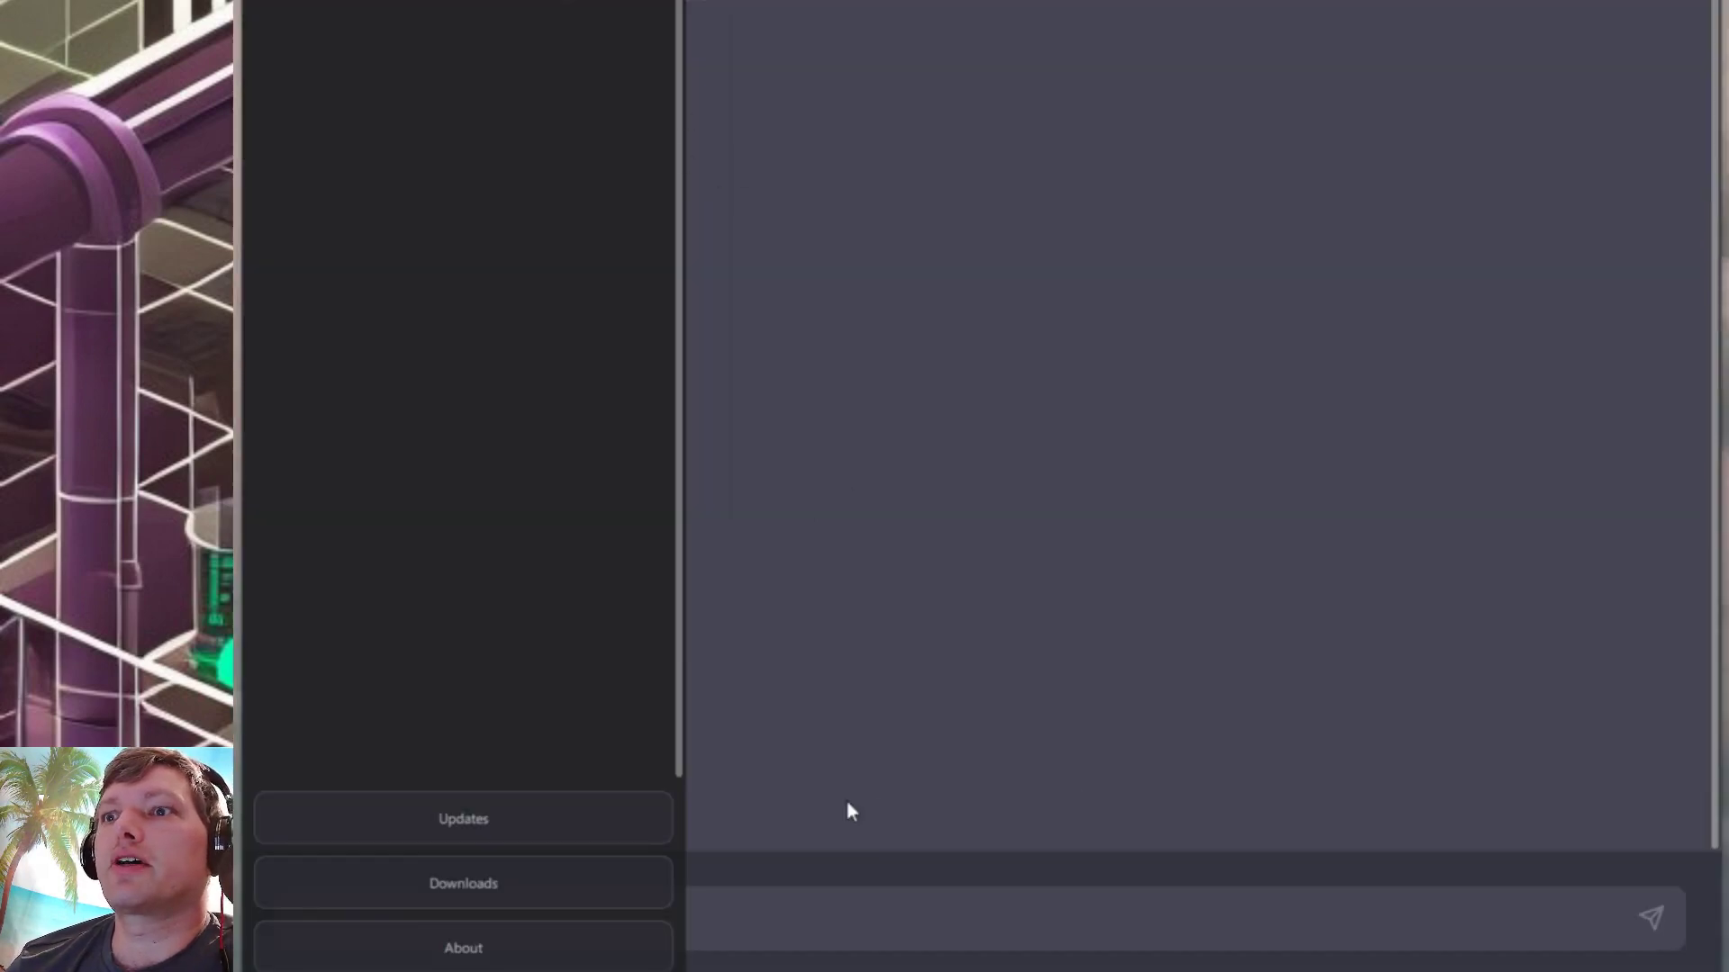
Close the chat list and begin typing a question about starting a business as a technology blogger.
{"action": "left_click", "coordinate": [853, 968]}
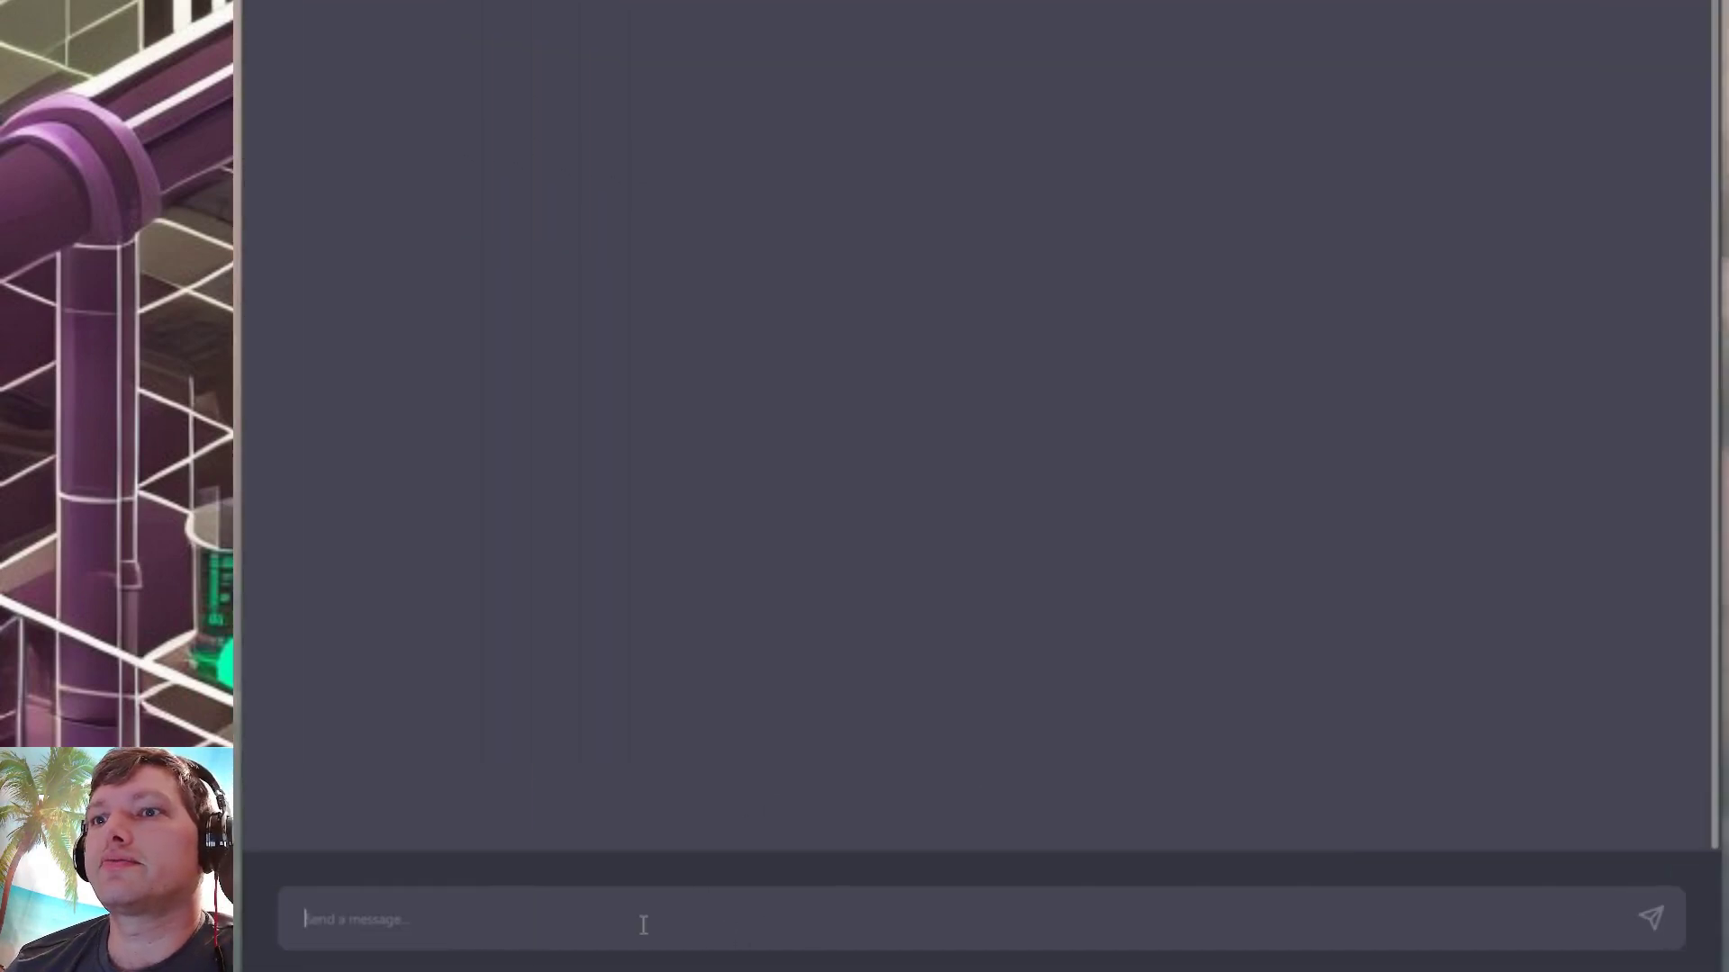
{"action": "left_click", "coordinate": [427, 922]}
{"action": "type", "text": "I li"}
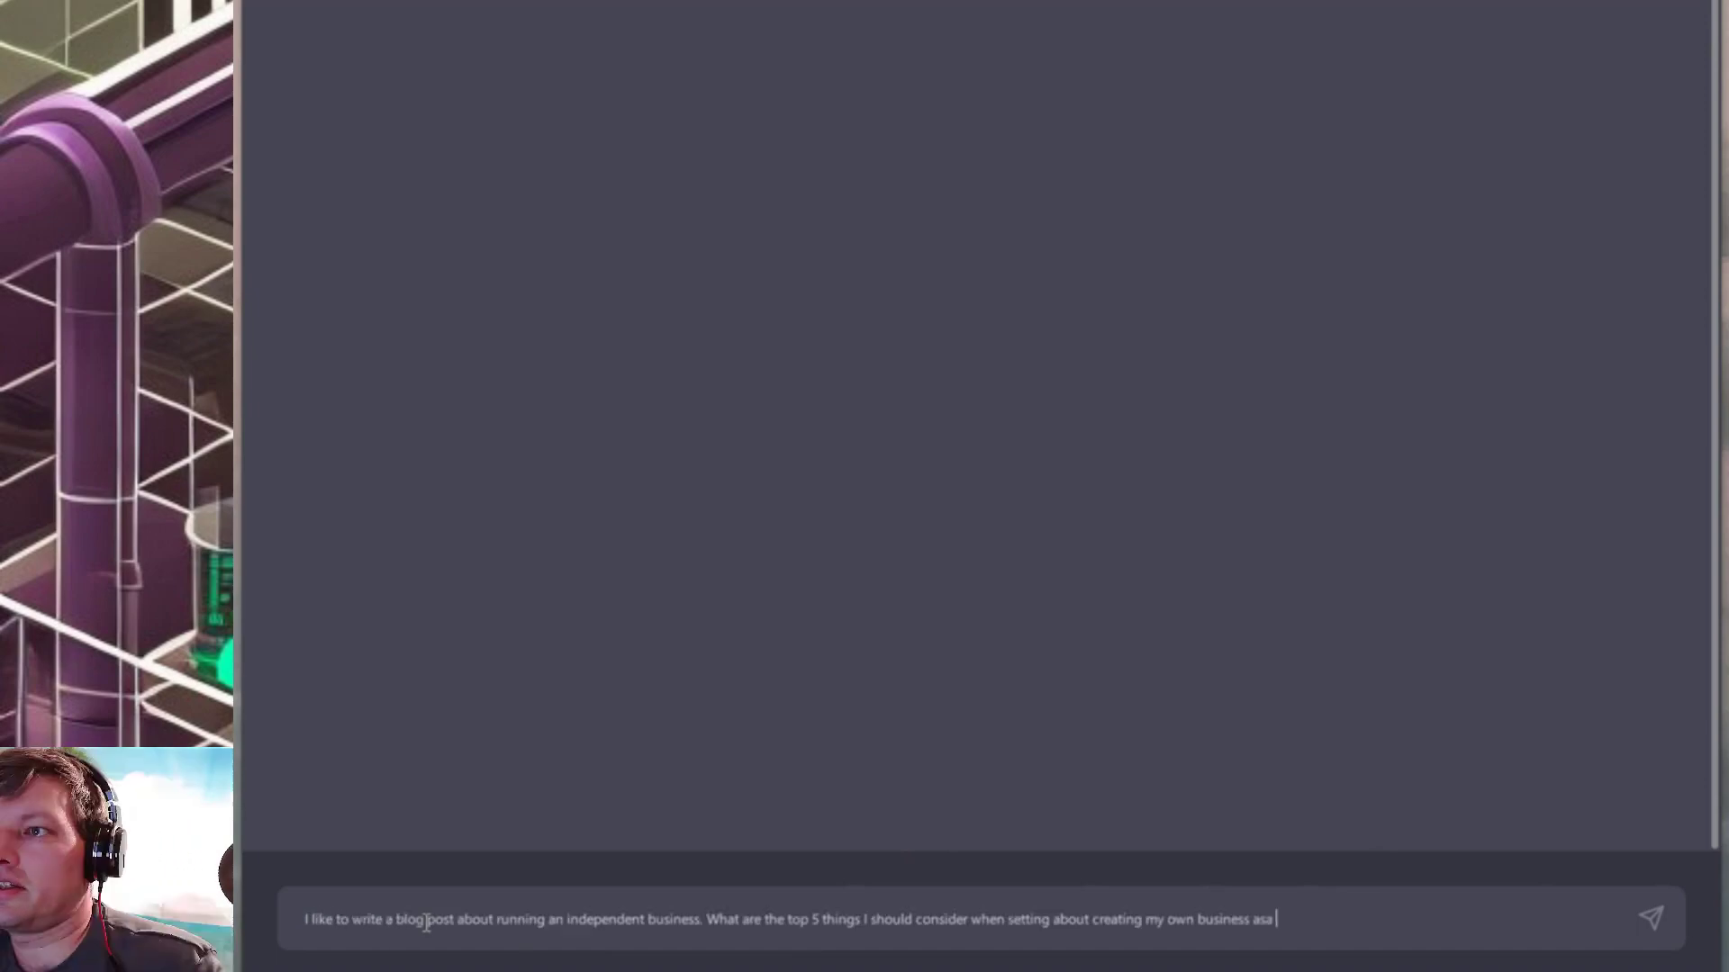
{"action": "type", "text": "a te"}
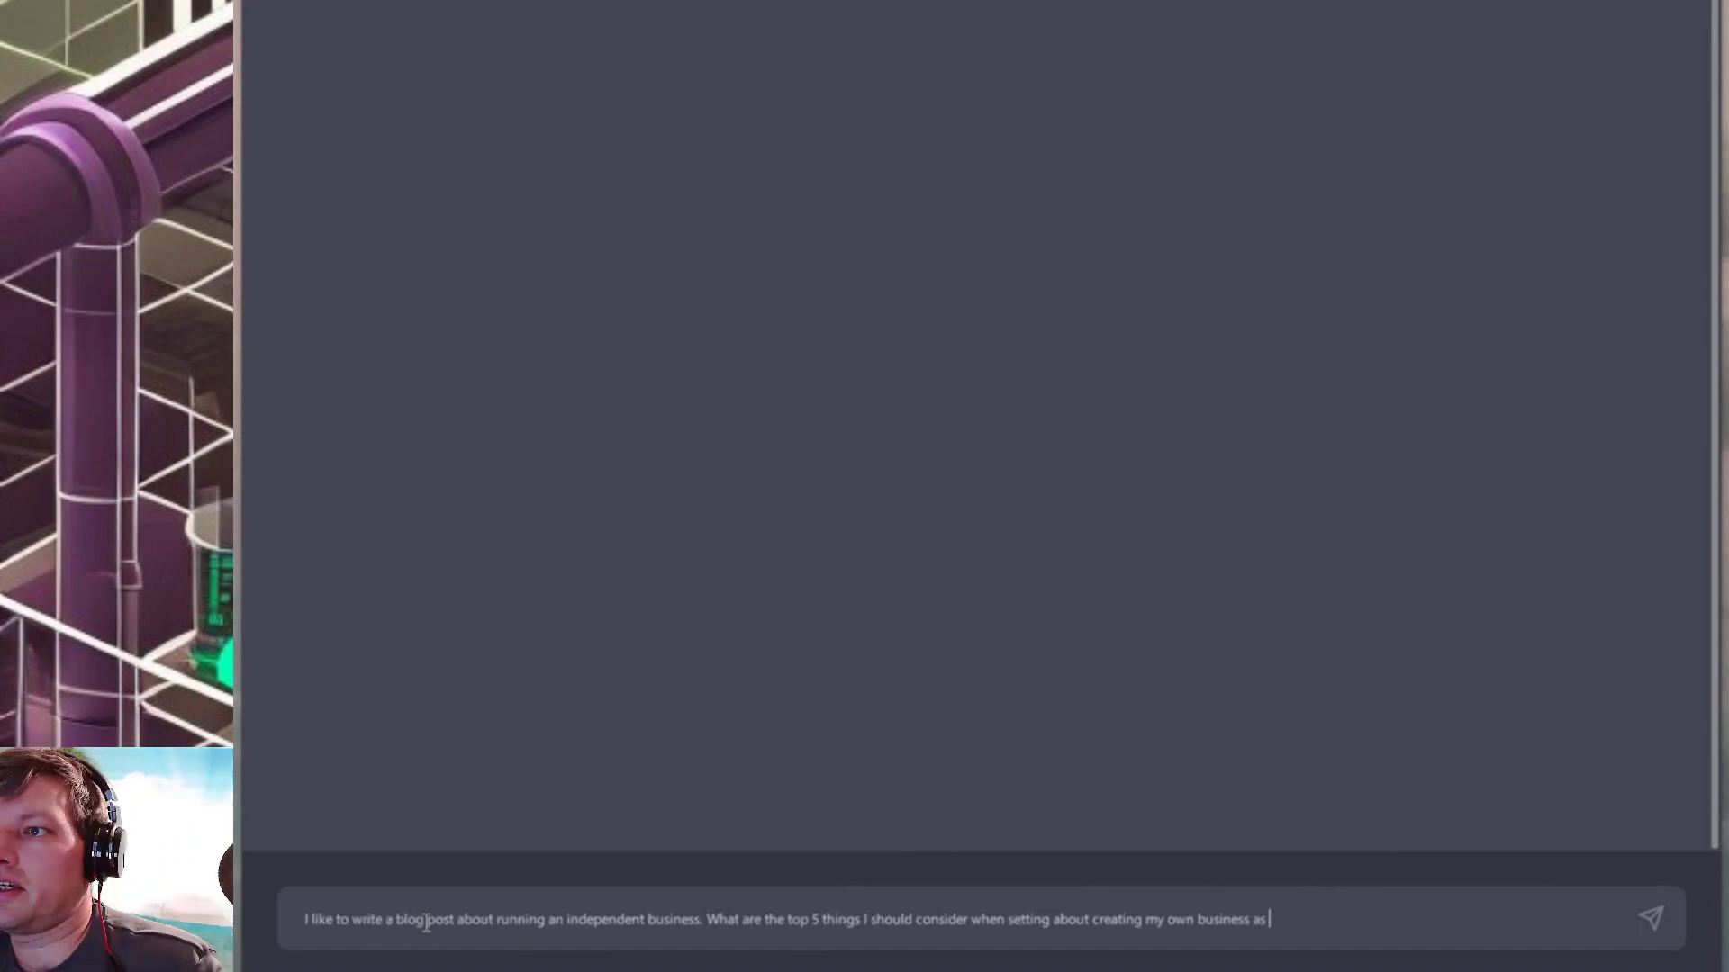
{"action": "type", "text": "chnology"}
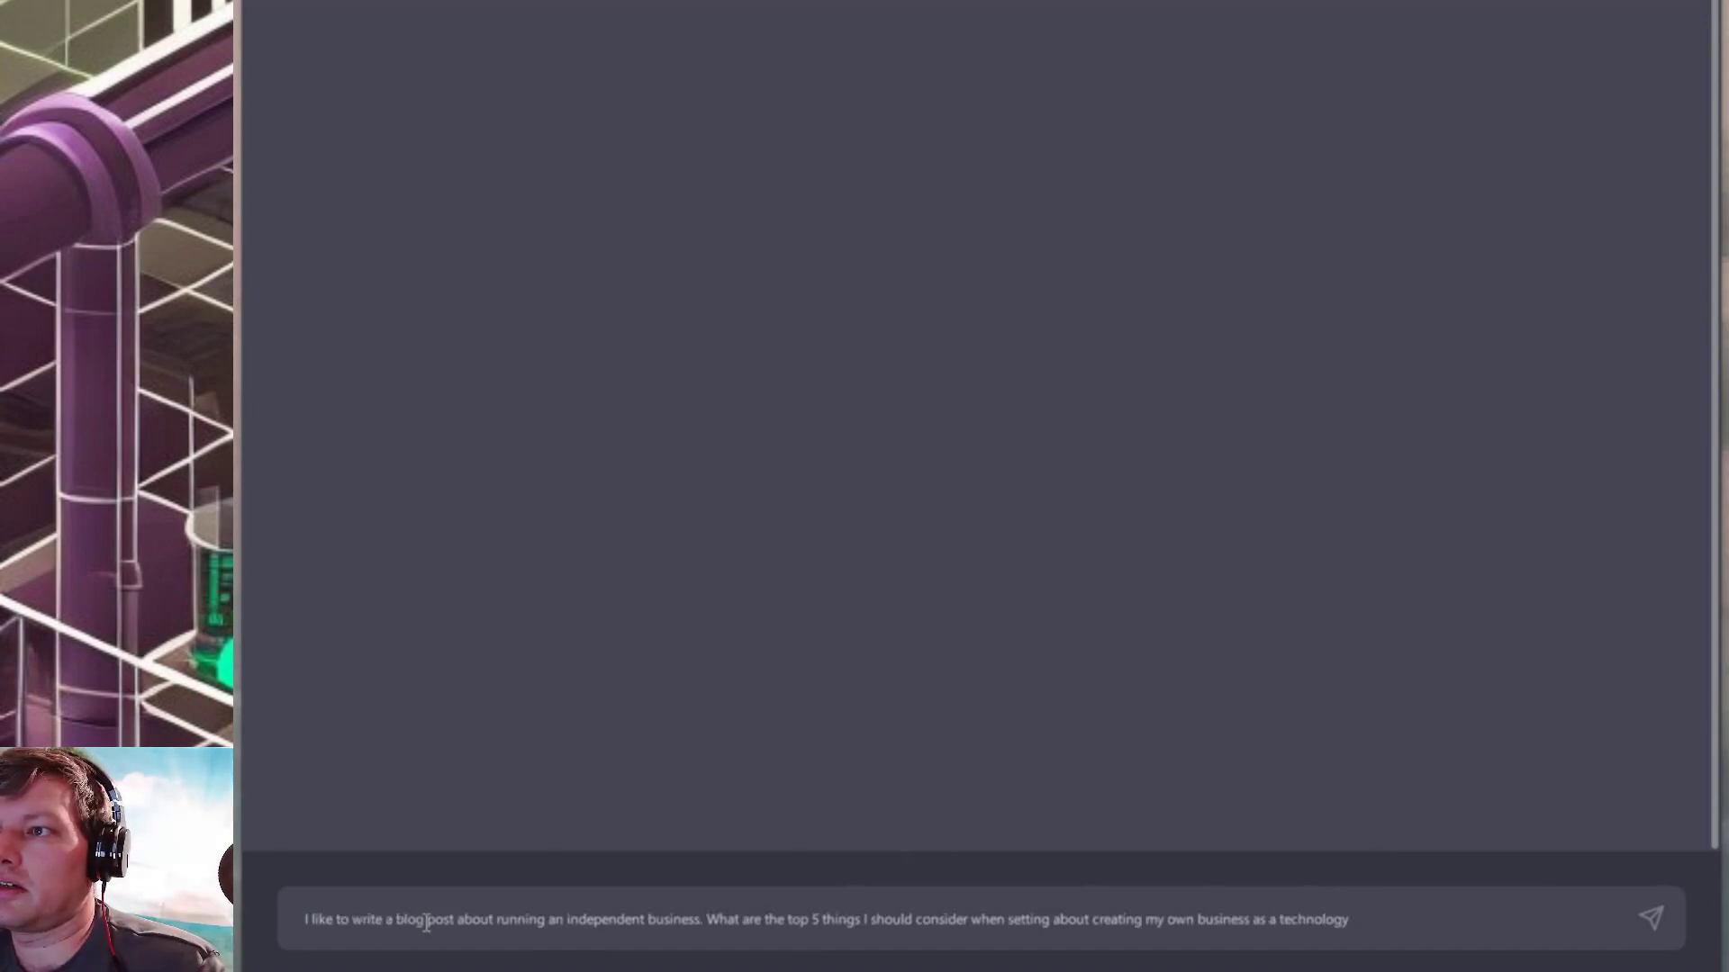
{"action": "type", "text": " bl"}
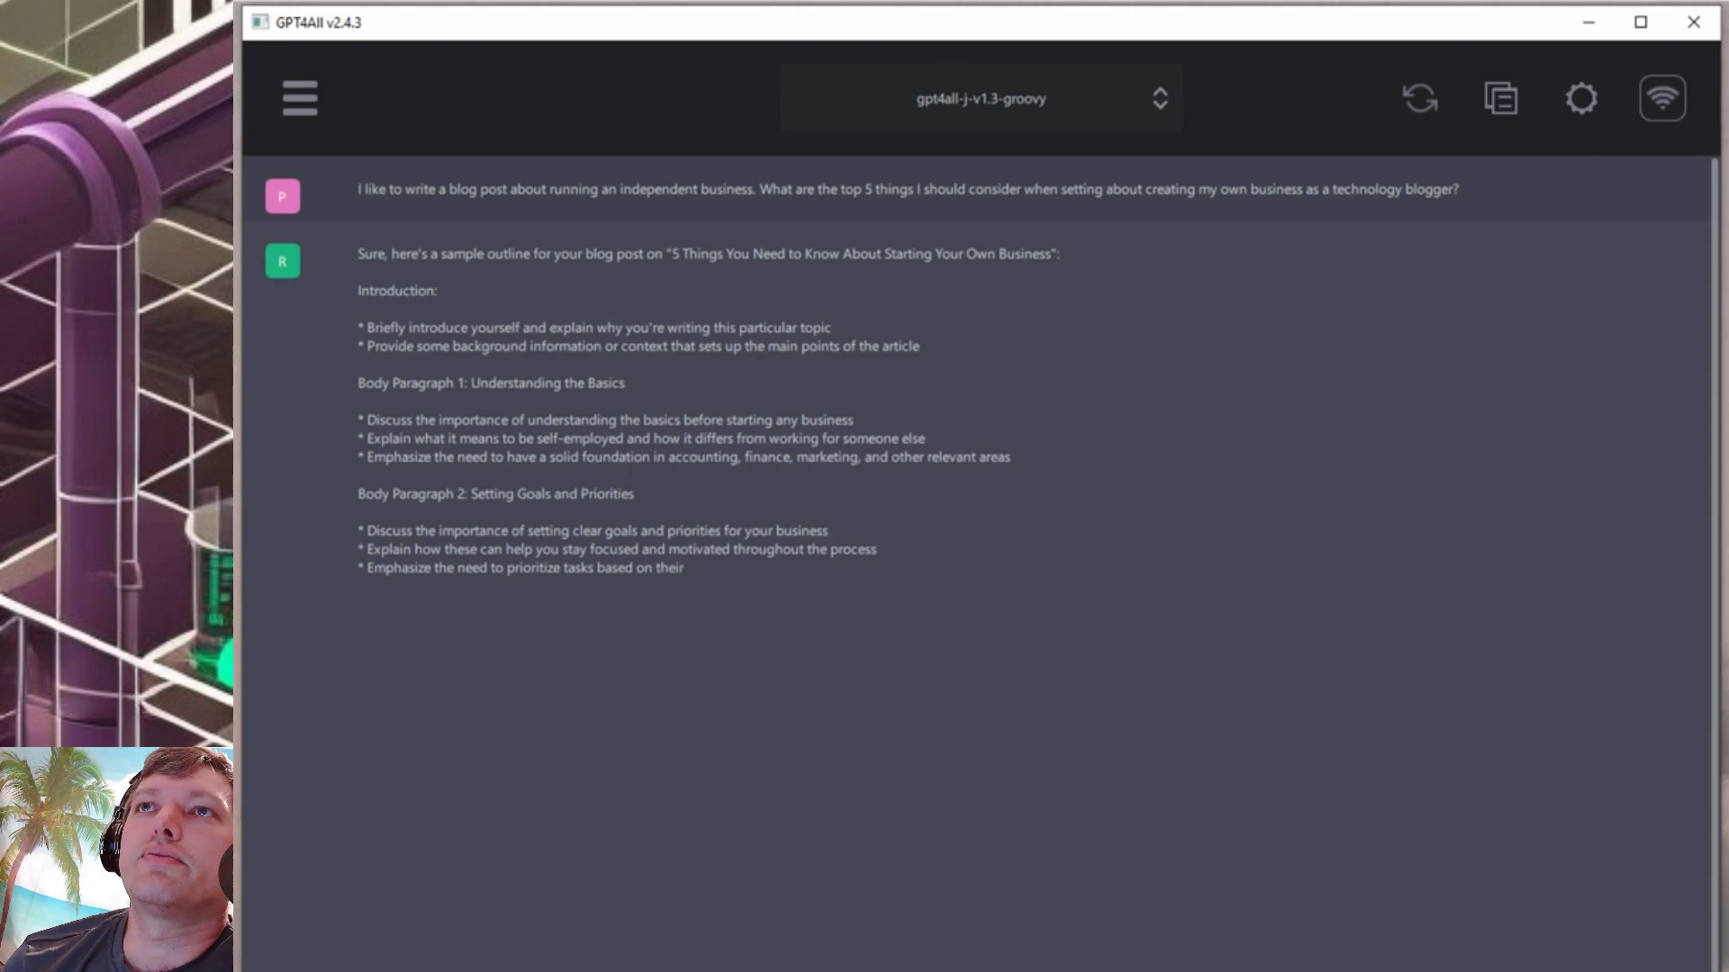